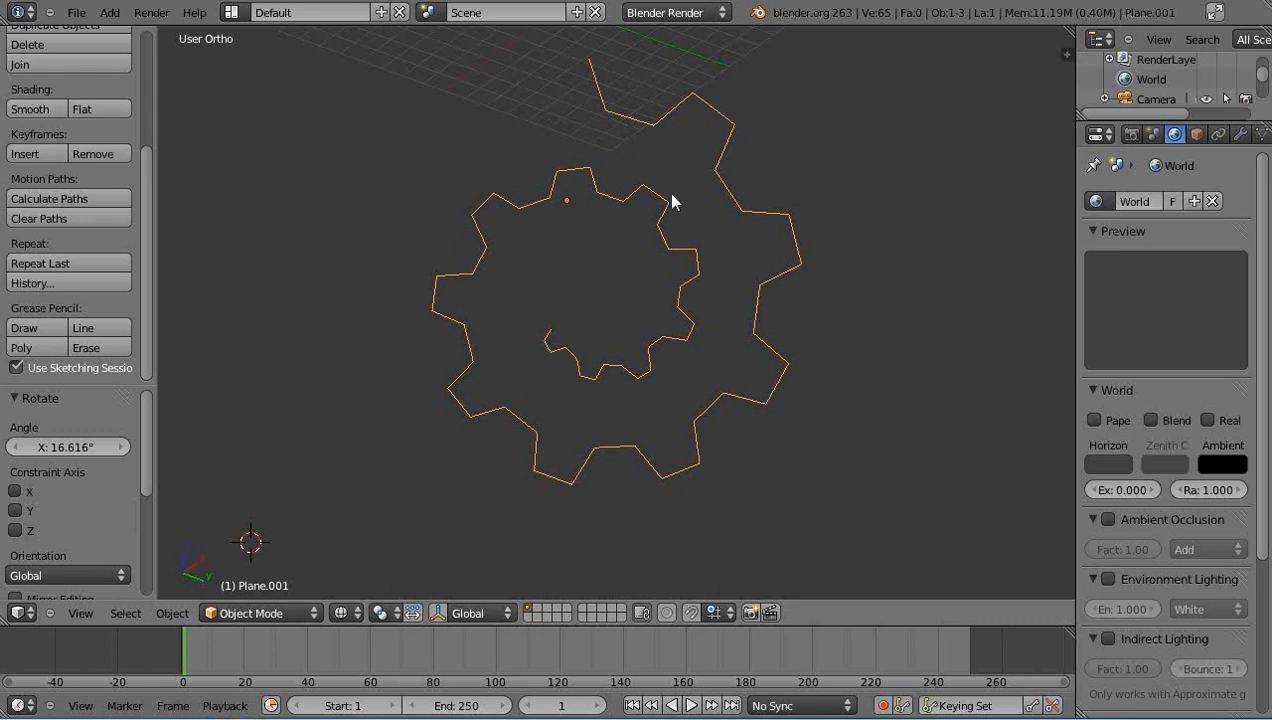
scroll(757, 417, down, 2)
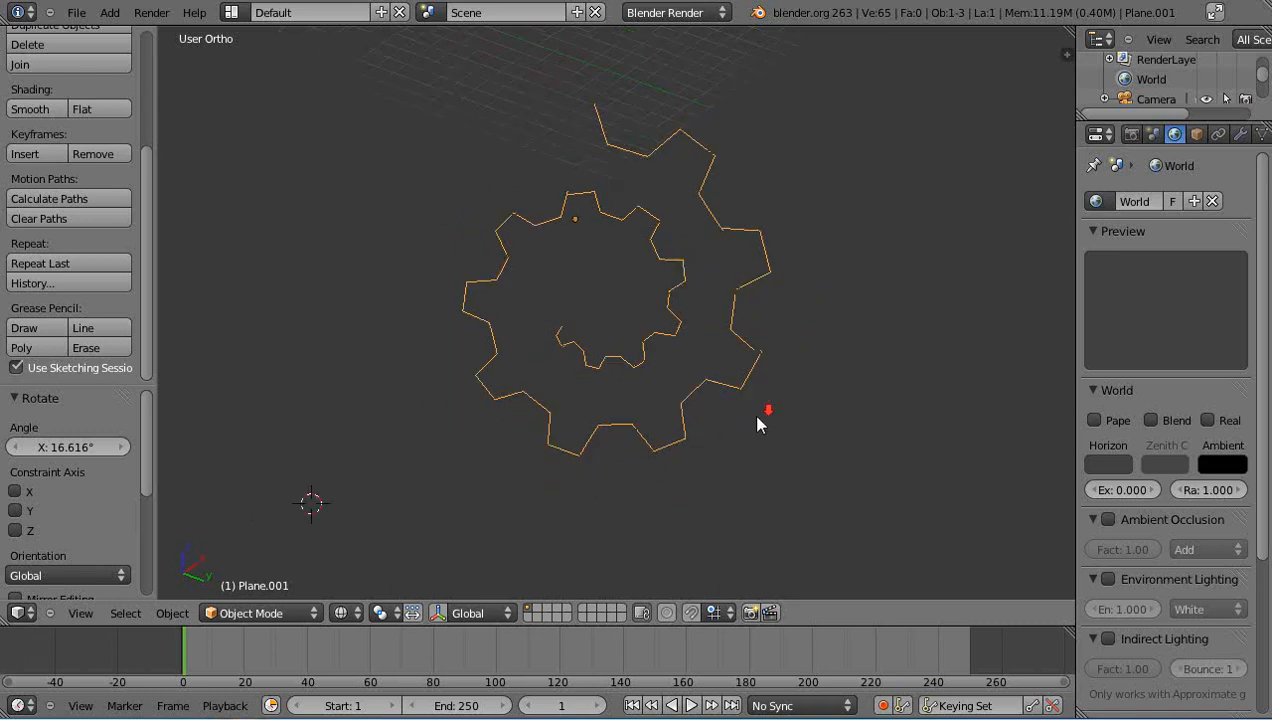
scroll(757, 423, up, 2)
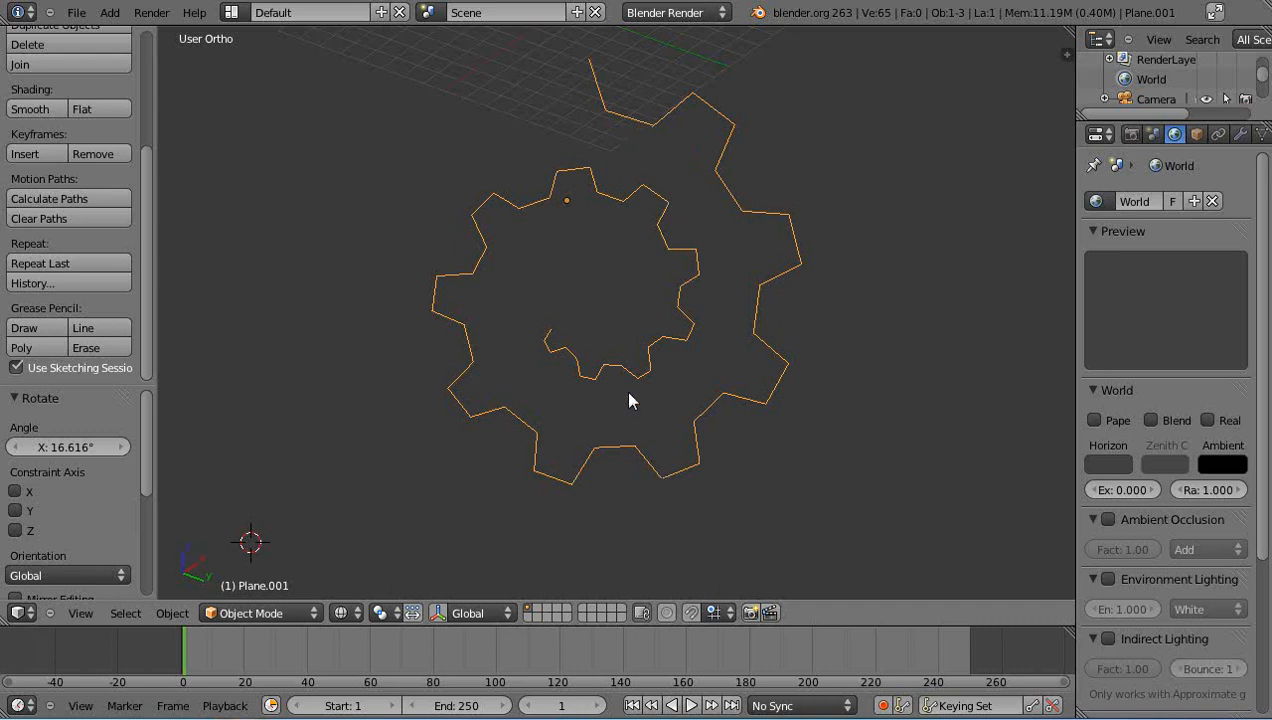
scroll(648, 432, down, 2)
scroll(648, 437, up, 2)
- Start a new file and delete the default cube from the scene
click(75, 14)
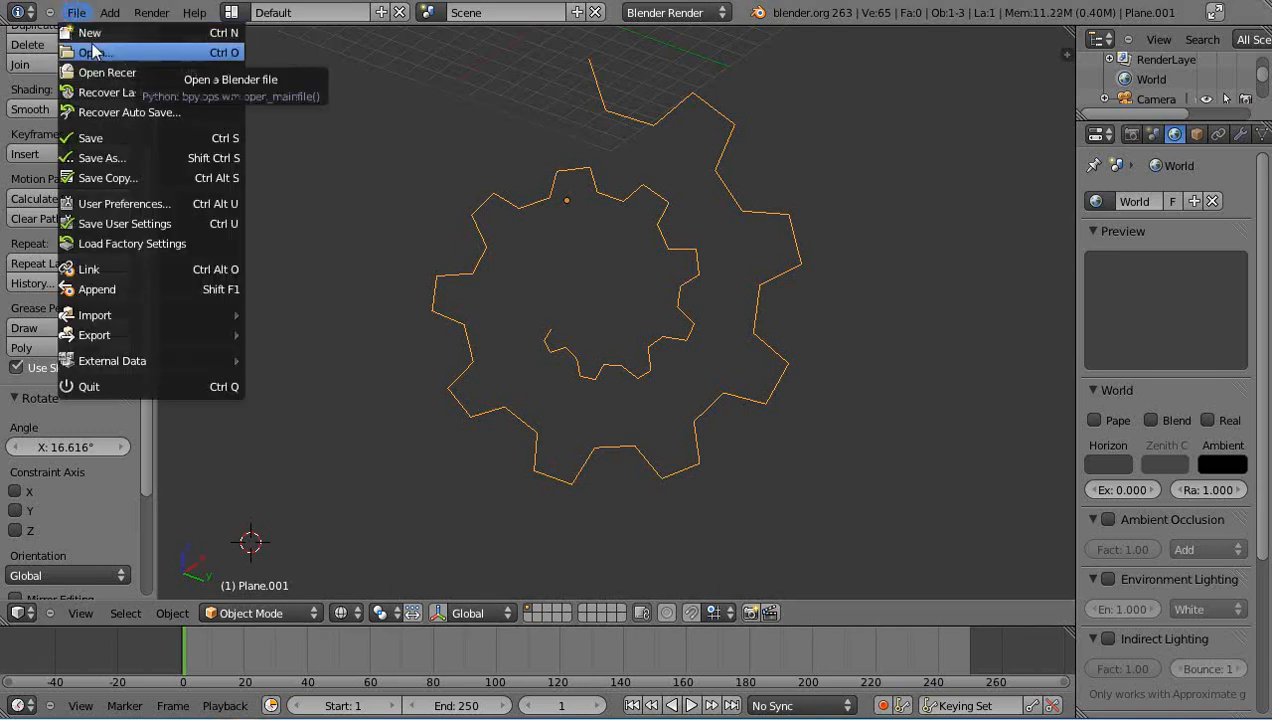
click(90, 33)
click(95, 50)
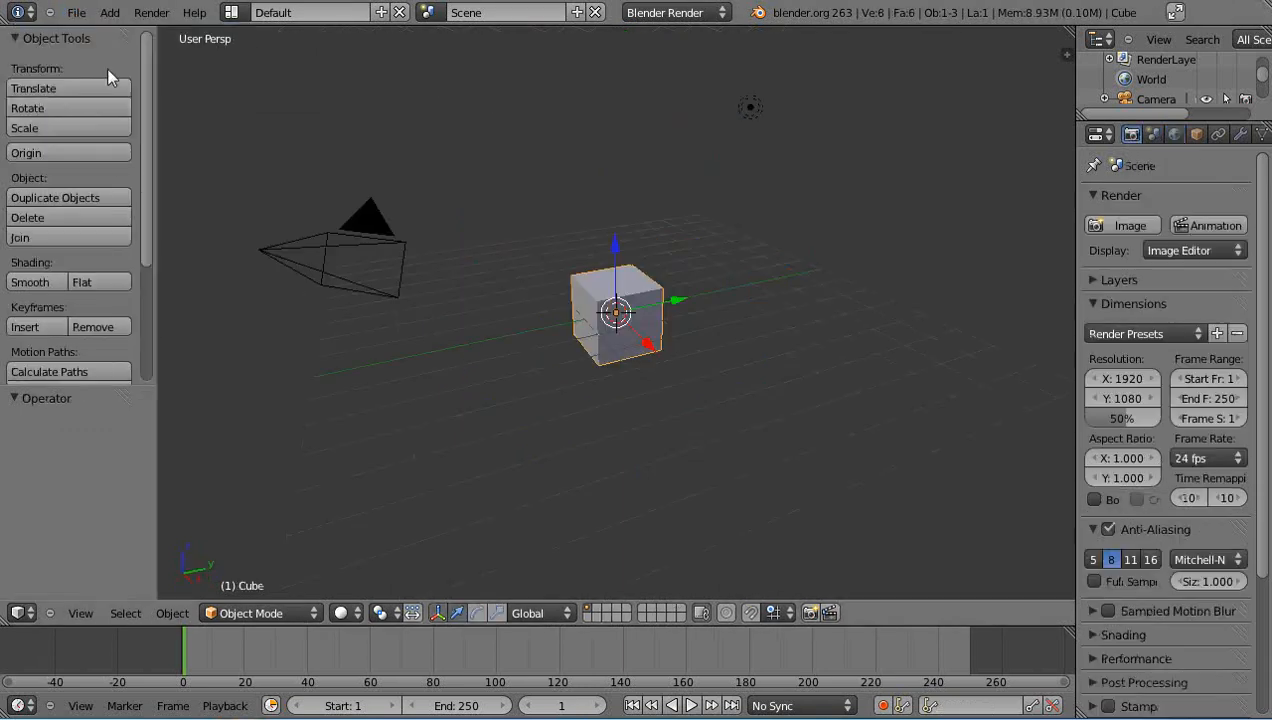
scroll(591, 456, up, 2)
key(x)
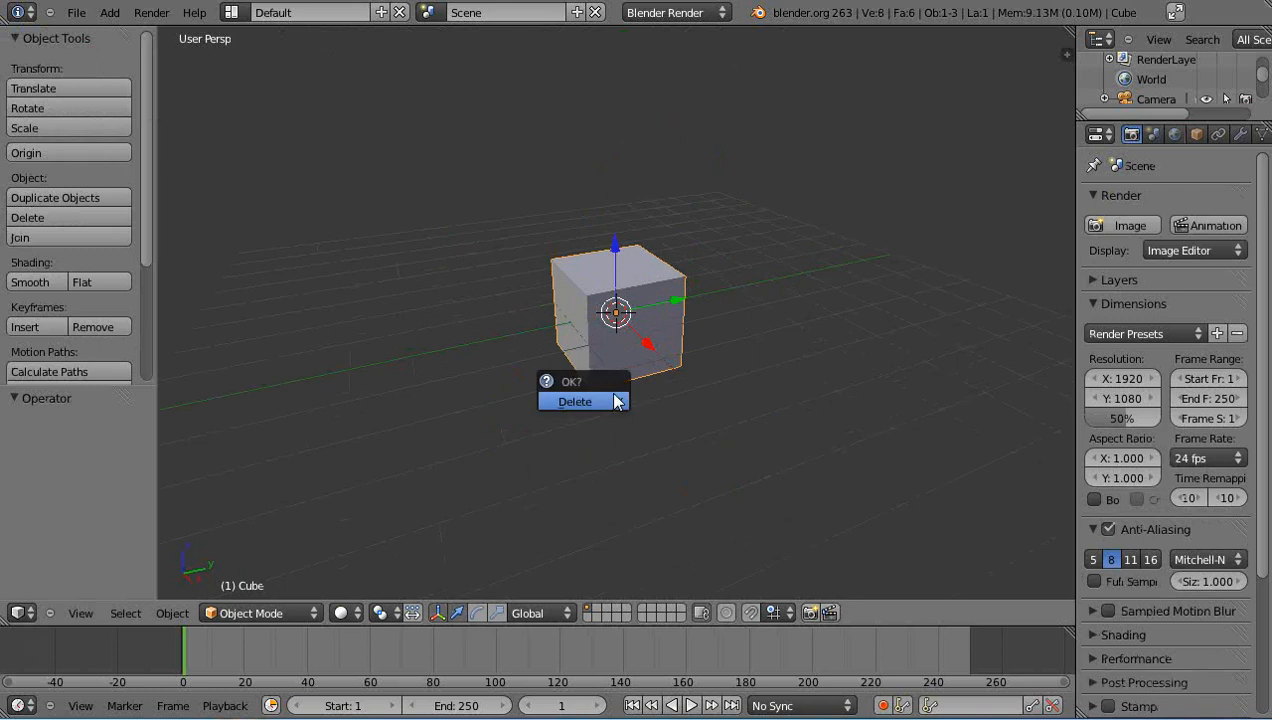
click(586, 408)
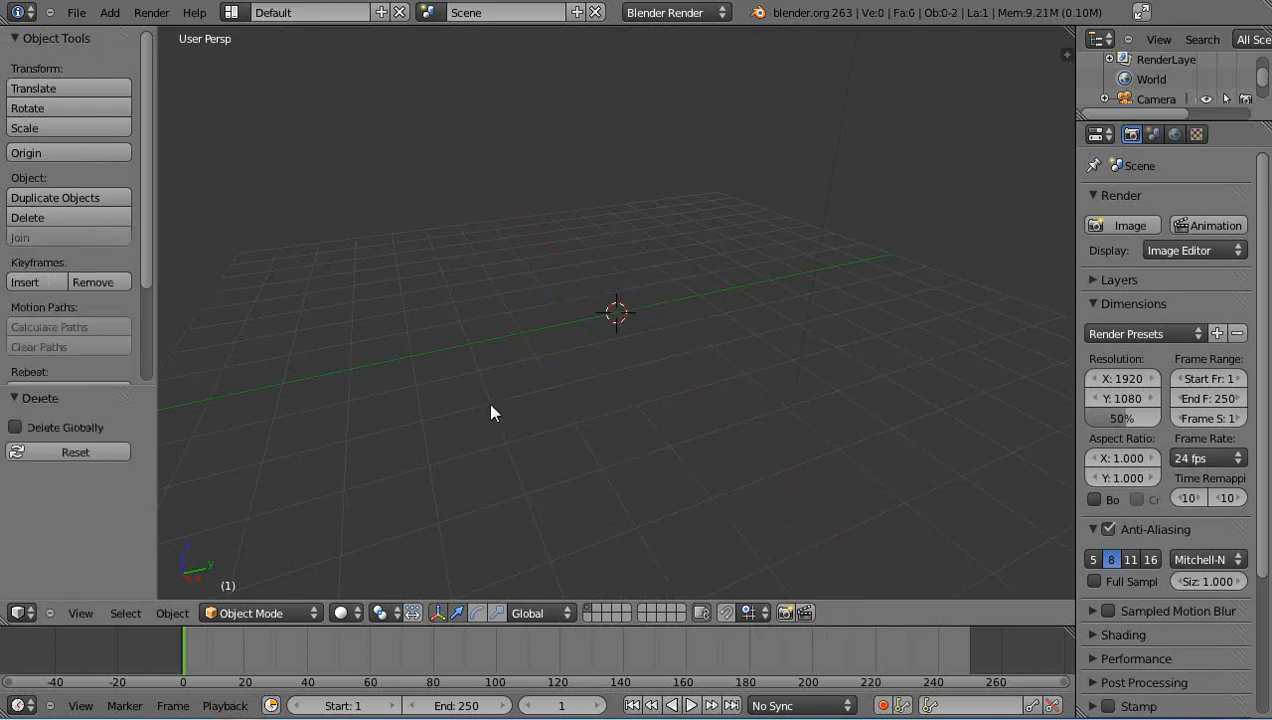
- Switch to the orthographic front view and enable background images for the viewport
middle_drag(646, 438, 579, 424)
key(KP_1)
scroll(588, 440, up, 2)
key(n)
scroll(948, 314, up, 6)
scroll(955, 320, down, 2)
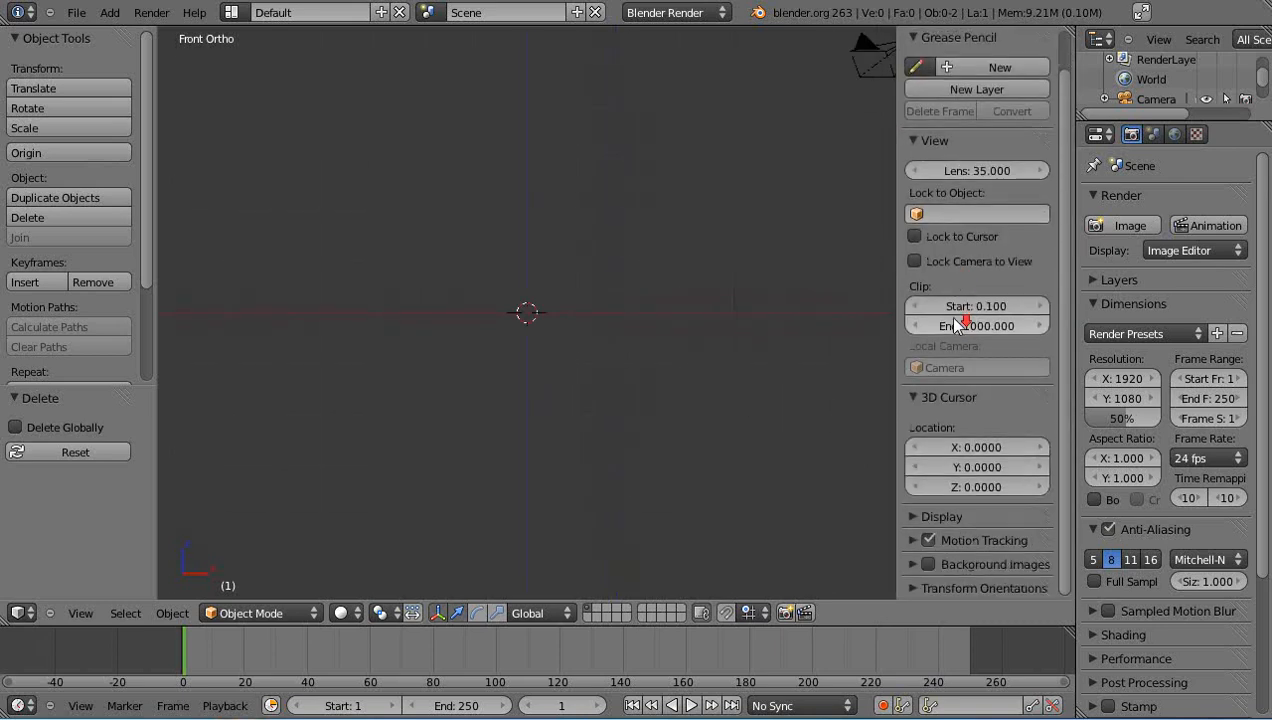
click(928, 564)
click(910, 563)
scroll(950, 513, down, 2)
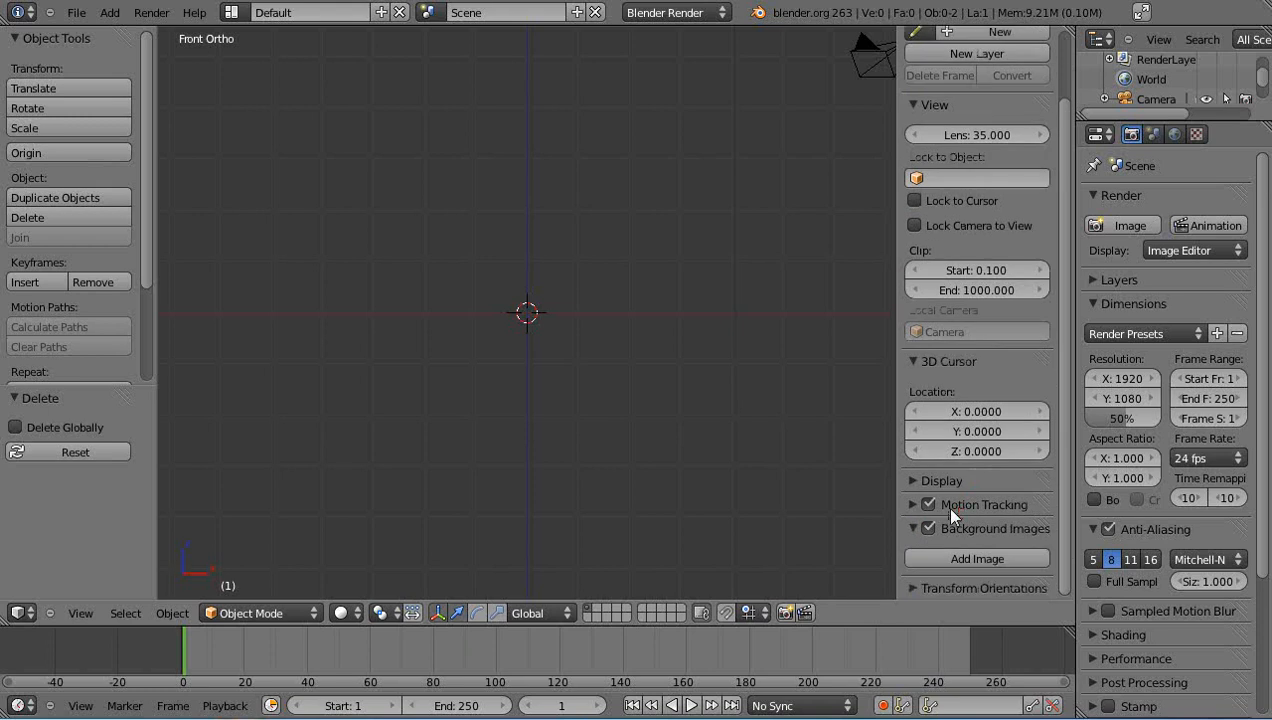
- Add eGearing.bmp as a background image and check its spiral gear outline up close
click(945, 557)
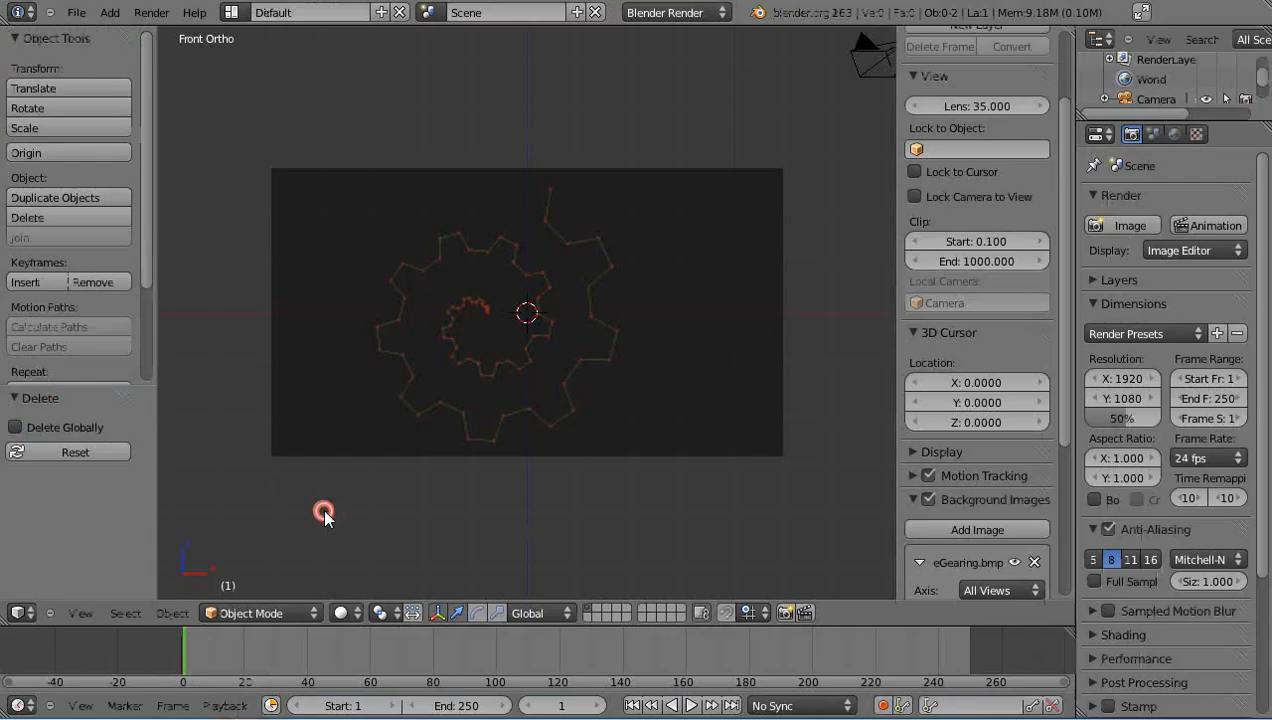
double_click(322, 507)
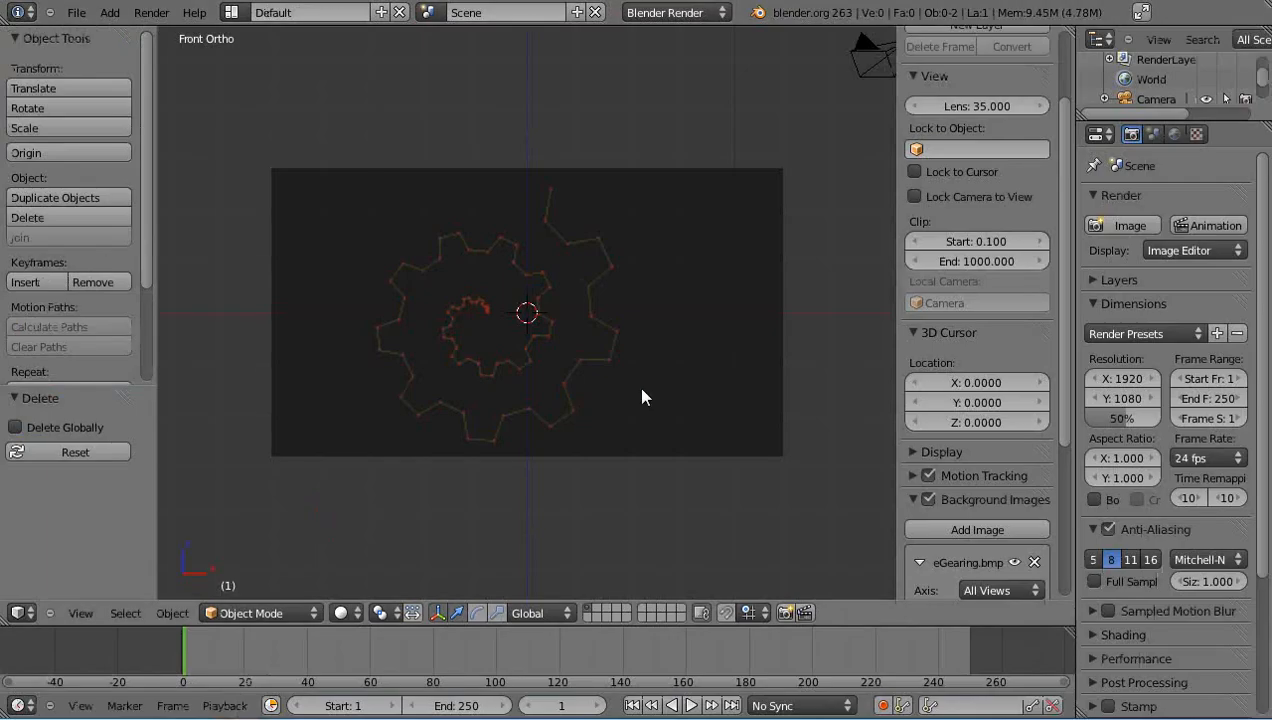
scroll(642, 397, up, 6)
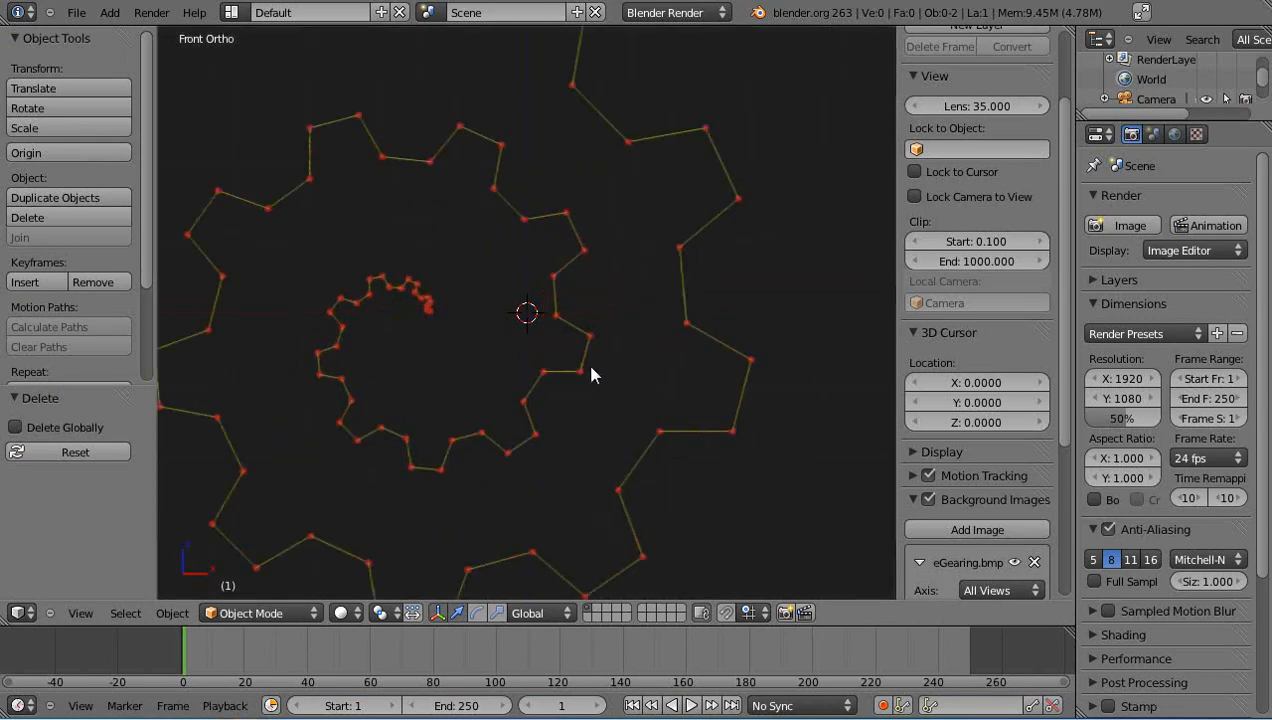
scroll(589, 370, up, 2)
scroll(575, 370, down, 4)
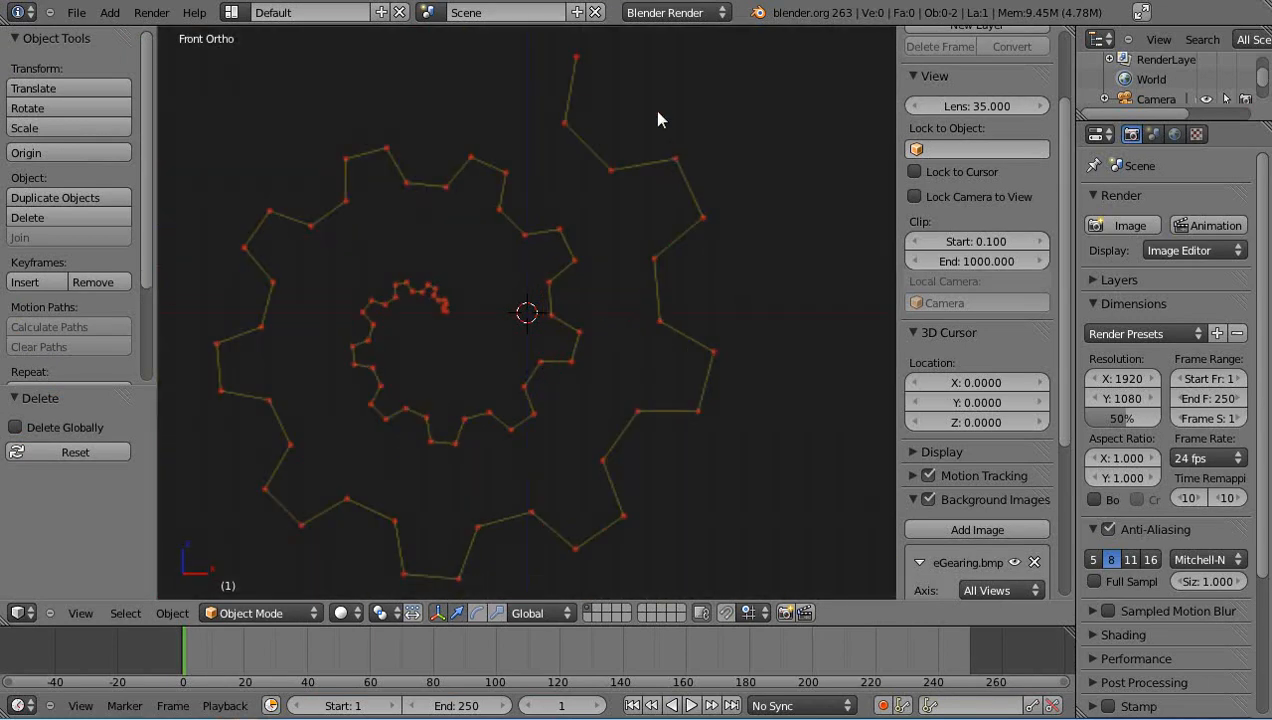
scroll(653, 112, down, 1)
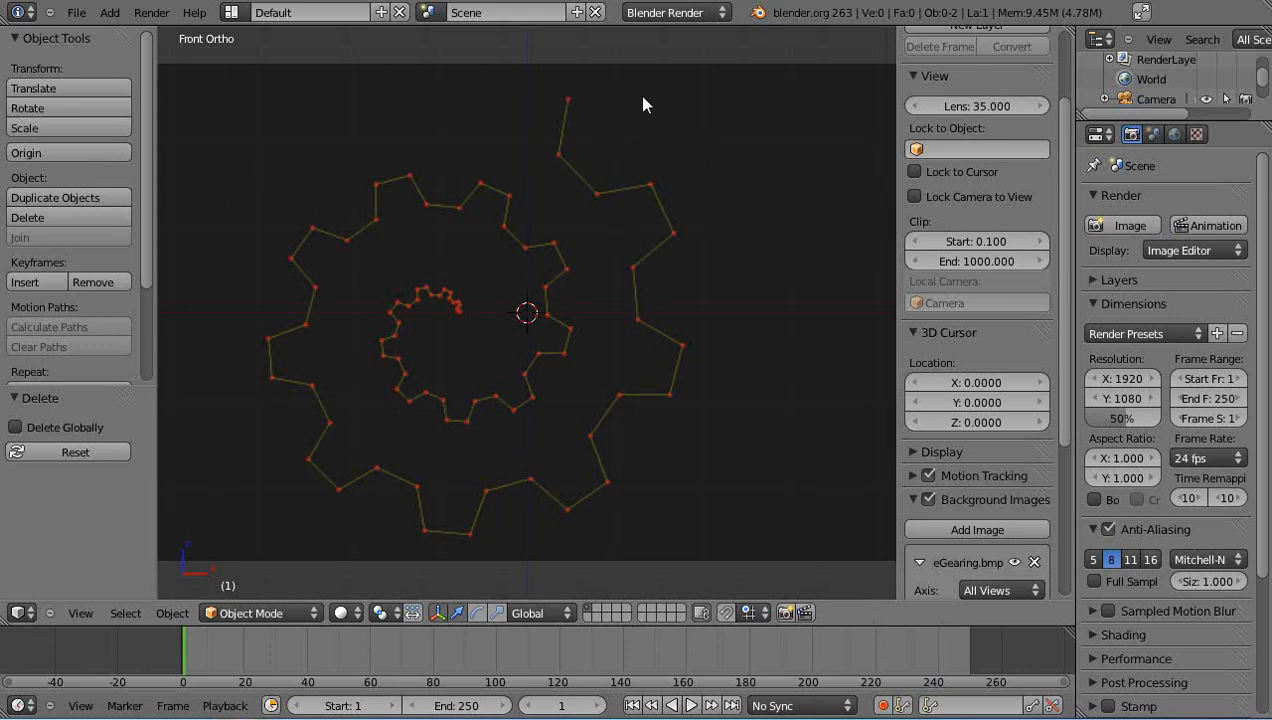
- Place the 3D cursor just above the background image and add a cube mesh there
scroll(643, 104, down, 3)
click(595, 153)
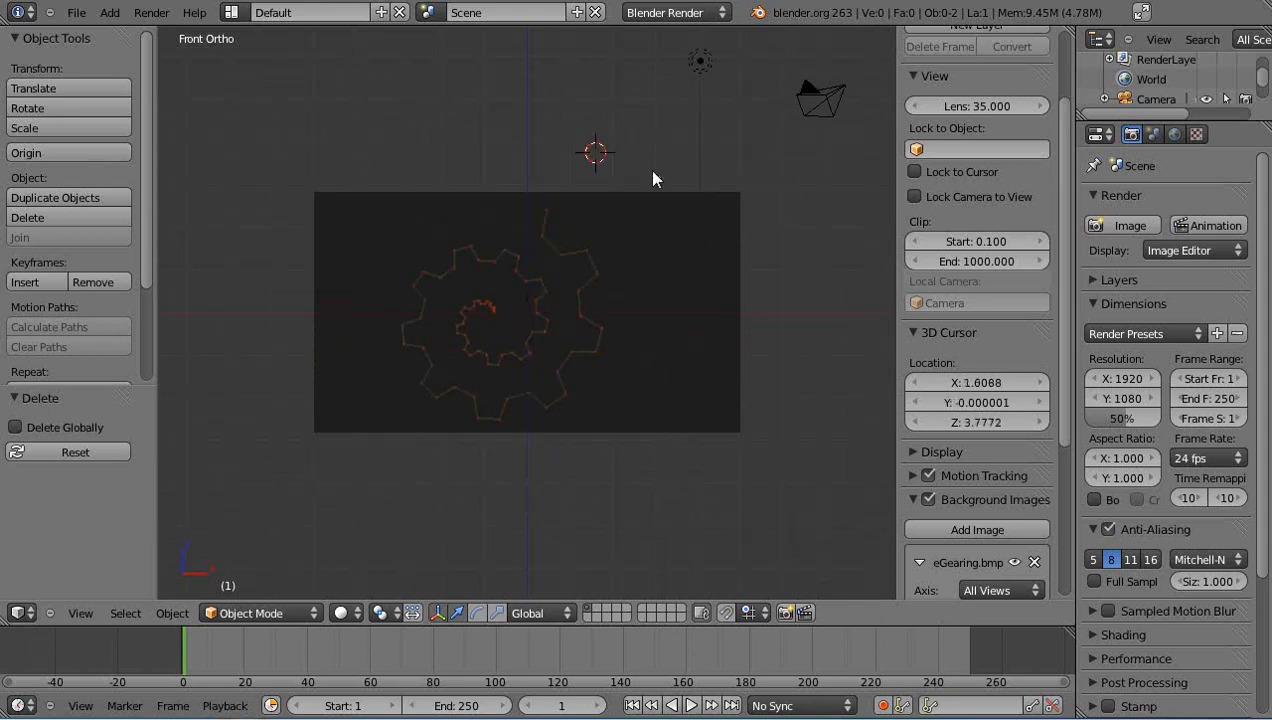
key(shift+a)
mouse_move(630, 158)
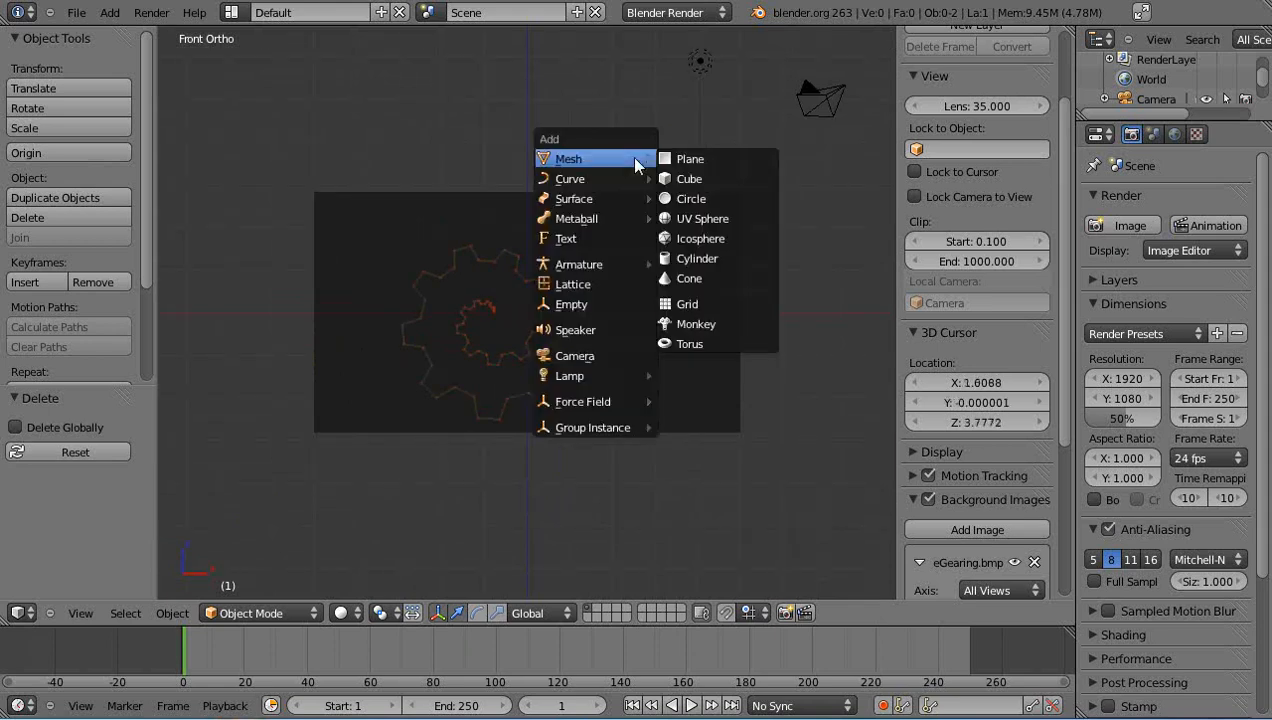
click(686, 178)
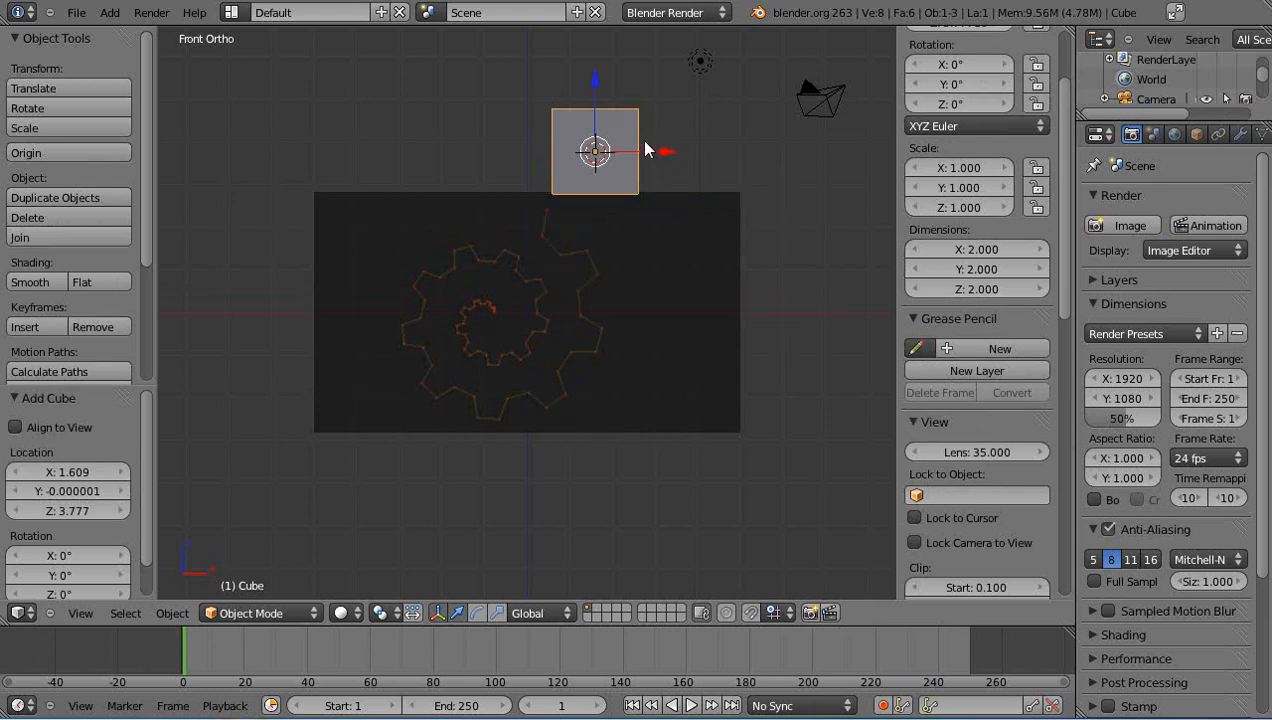
- Separate the cube's lower-right corner vertex into its own object in Edit Mode, and delete the remaining cube
key(Tab)
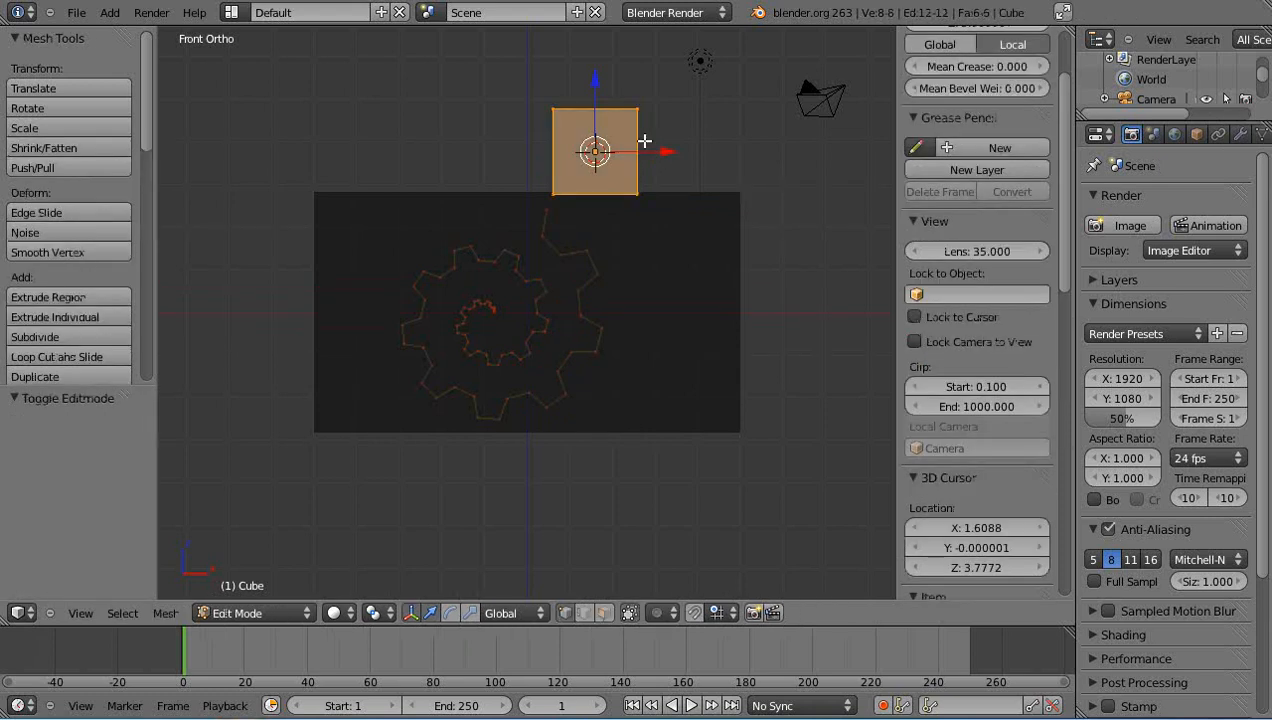
right_click(638, 193)
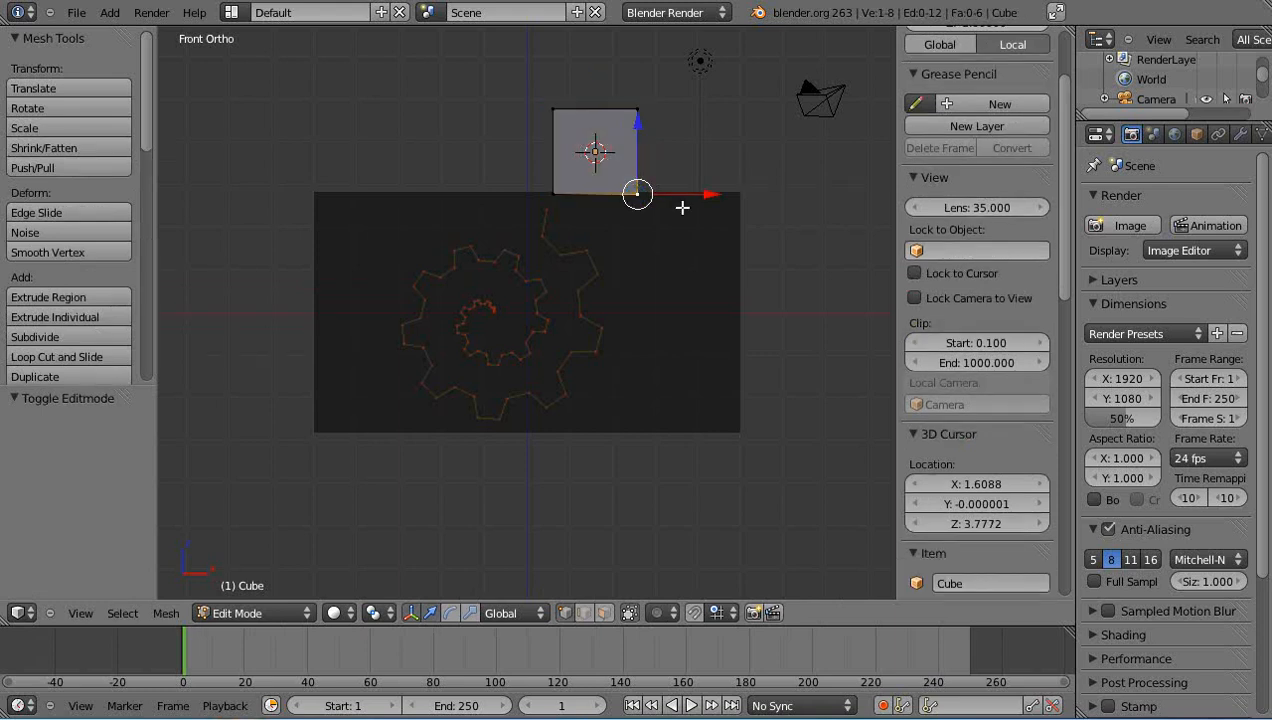
key(p)
click(647, 166)
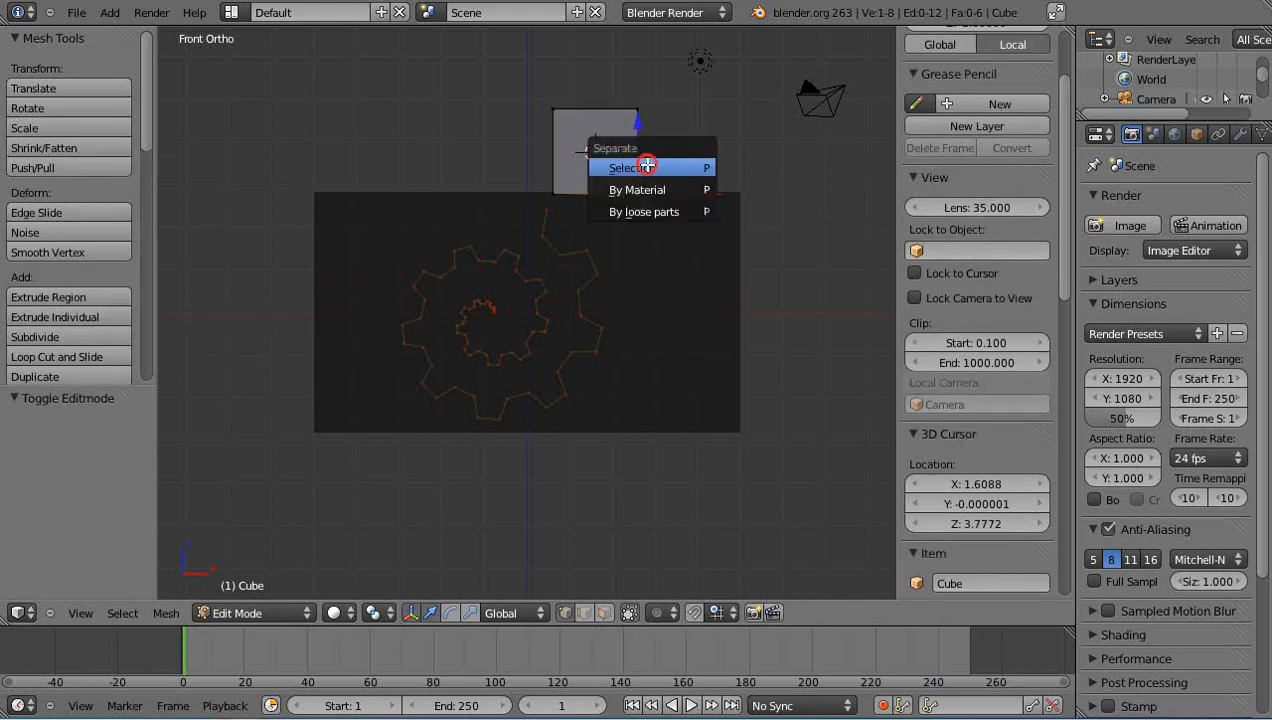
key(Tab)
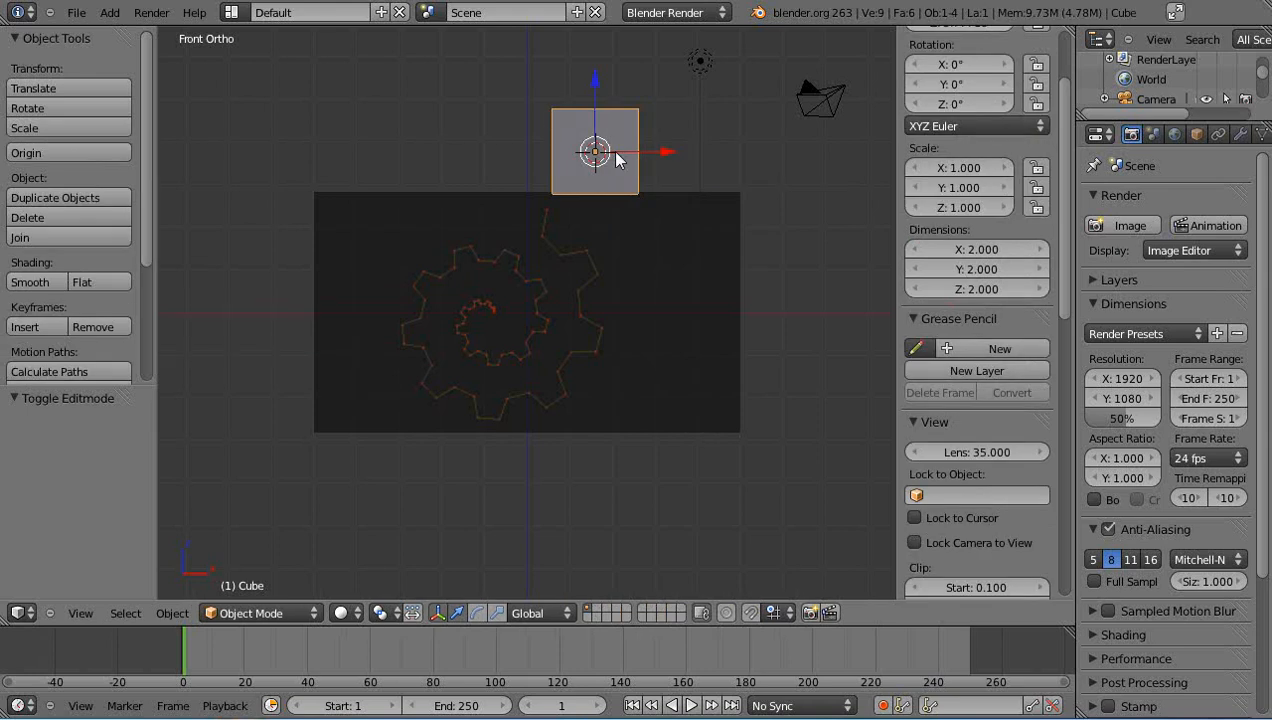
key(x)
click(616, 157)
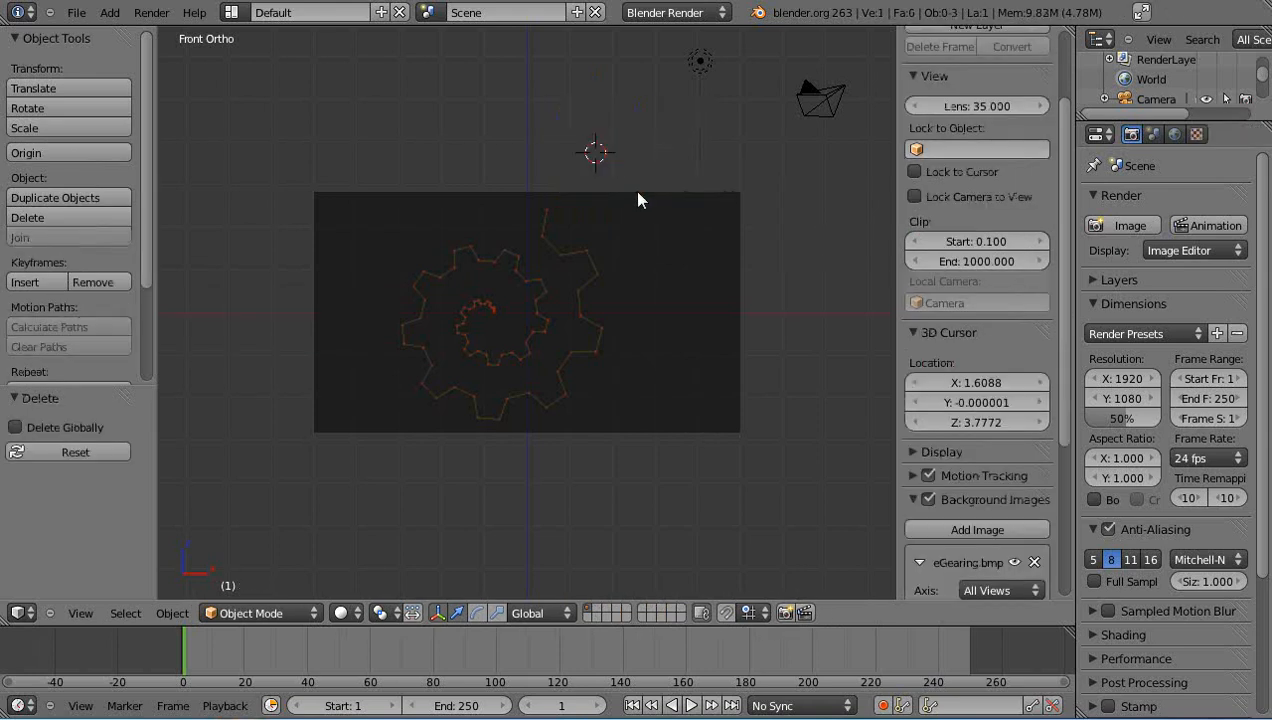
- Select the separated vertex object and set its geometry to its origin
right_click(637, 191)
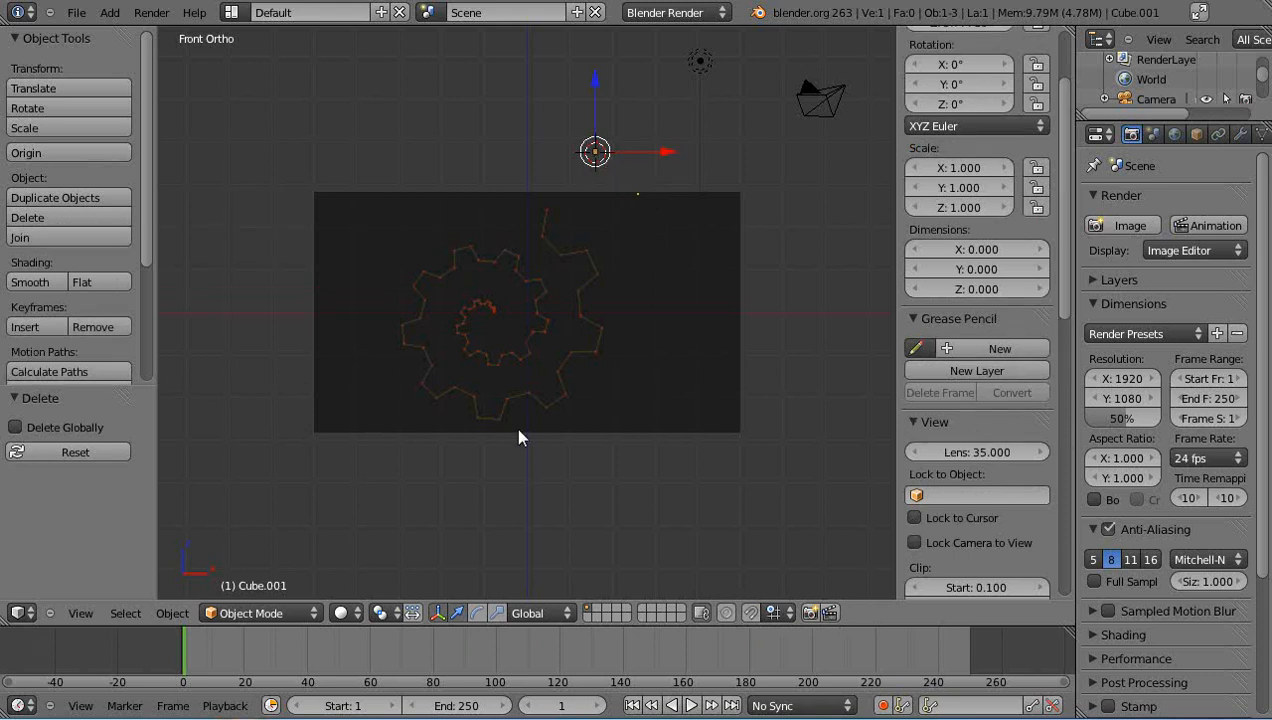
click(172, 613)
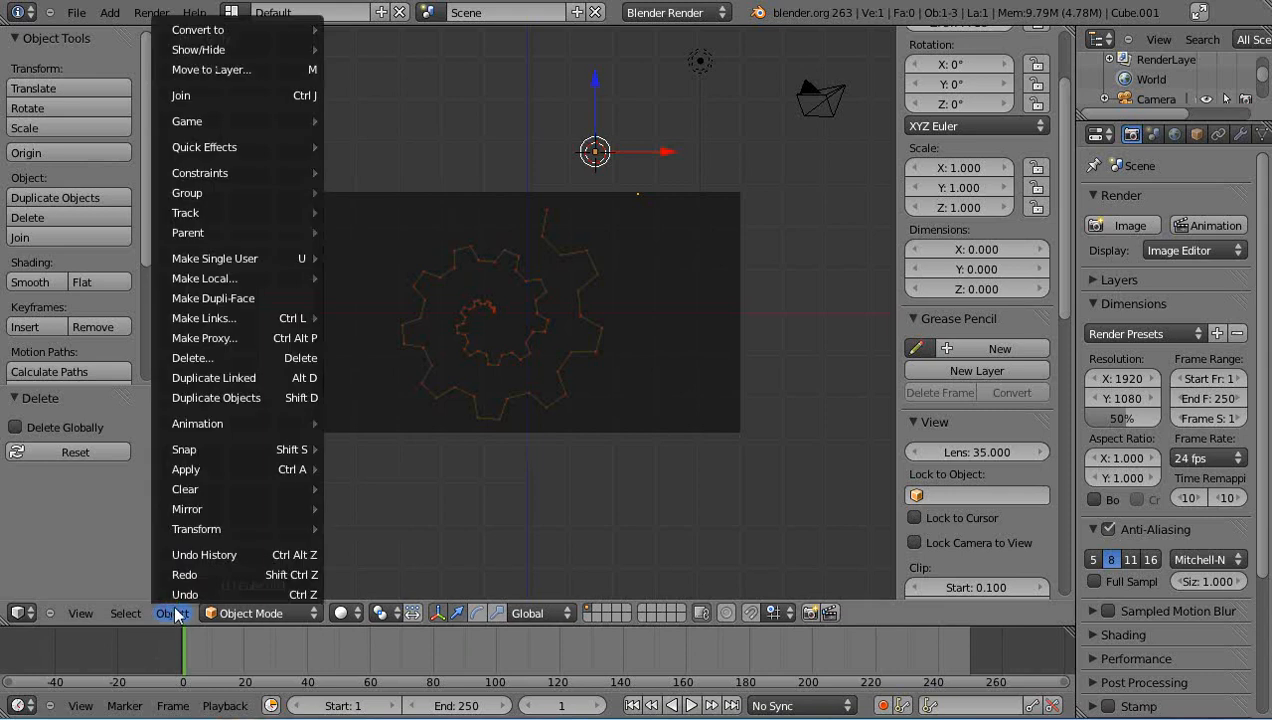
mouse_move(195, 533)
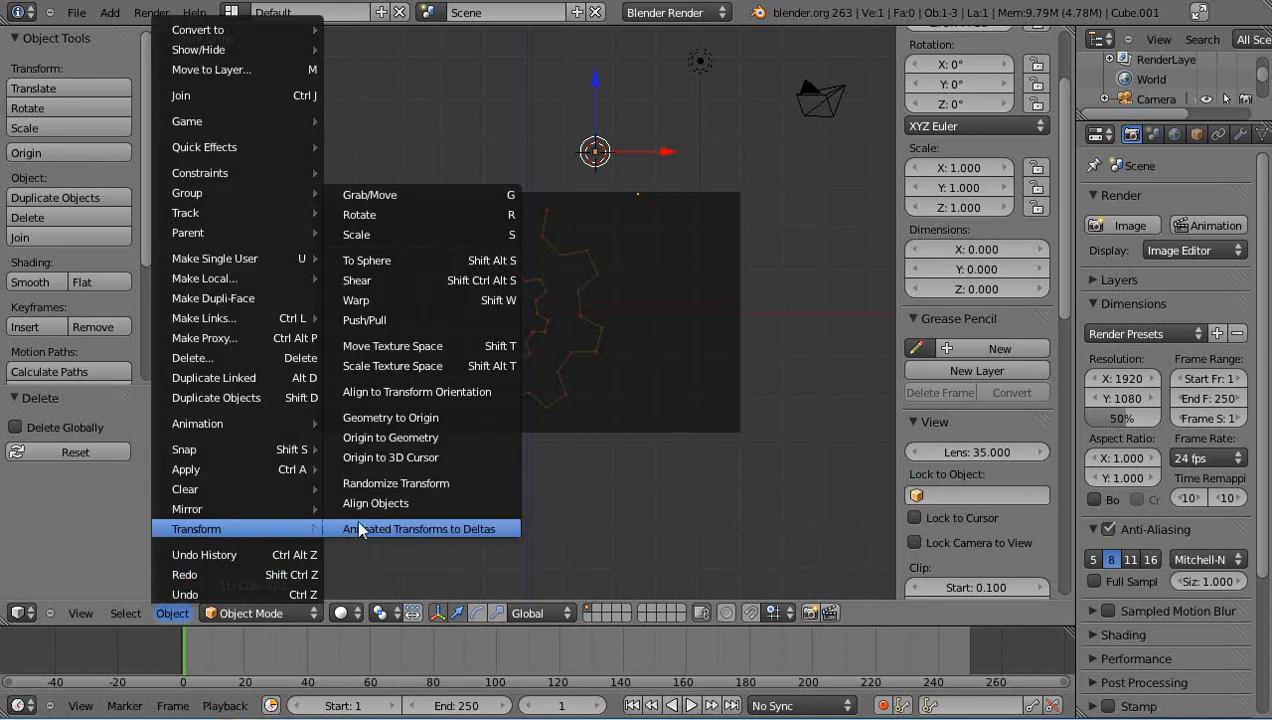
click(414, 424)
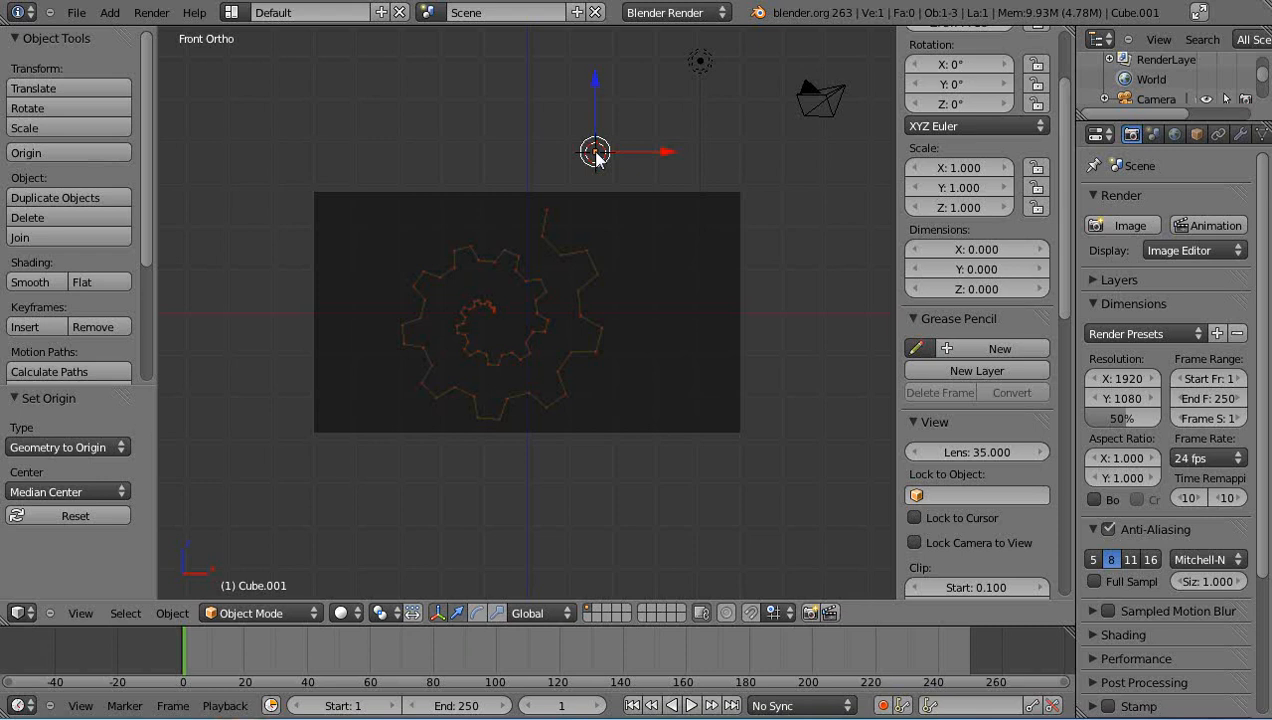
- Move the vertex about -1.12 in X and -1.42 in Z to the outer end of the spiral in the background image
drag(595, 152, 548, 217)
scroll(585, 310, up, 2)
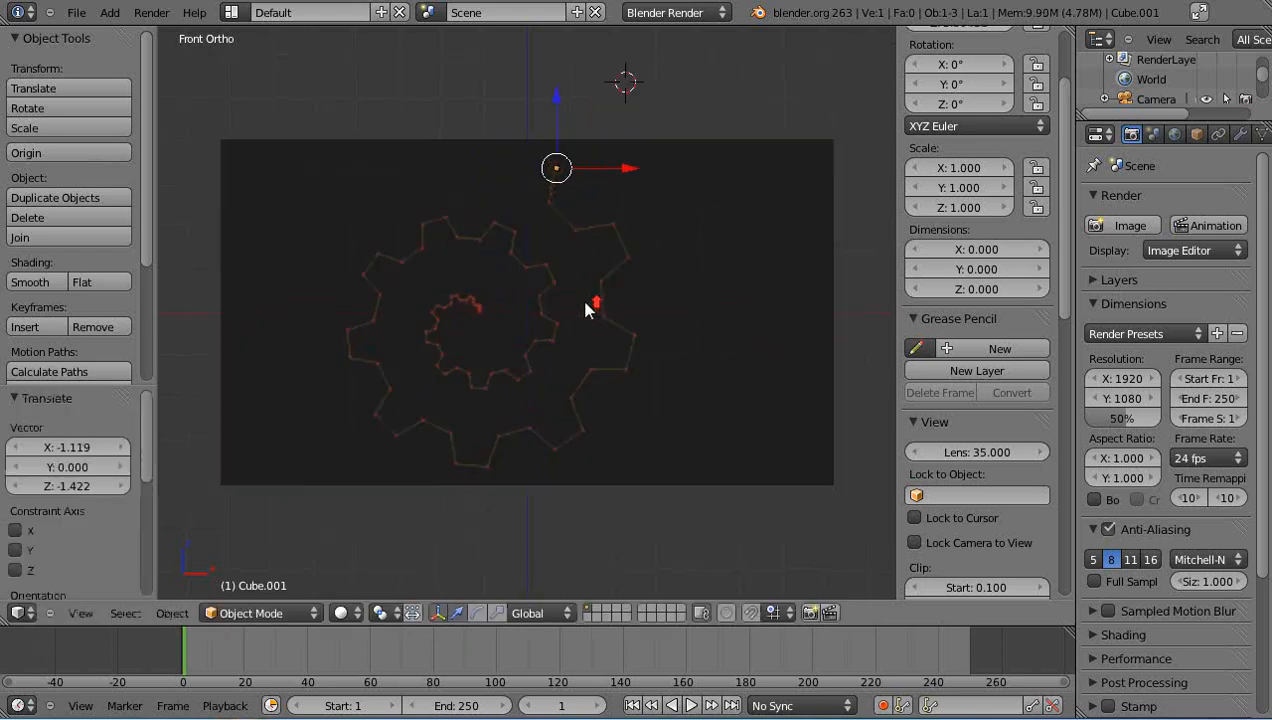
scroll(587, 310, up, 3)
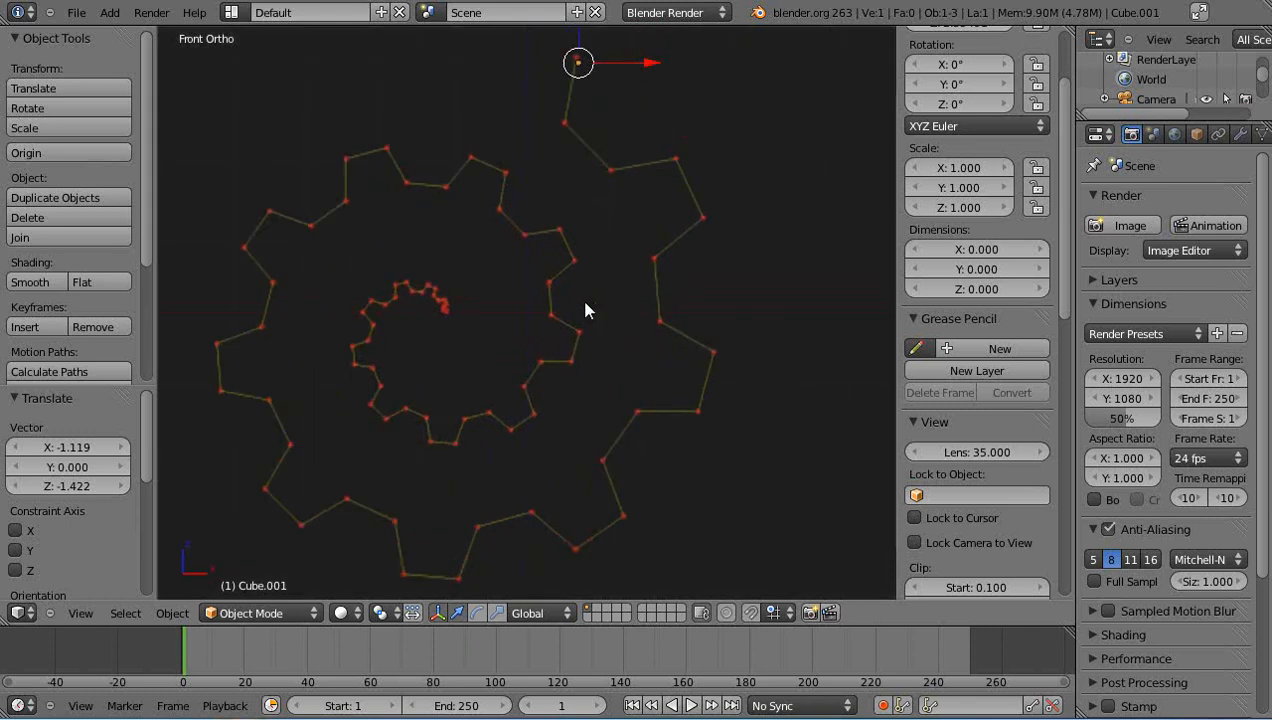
- Hide both viewport side panels and fine-position the vertex exactly on the spiral's outer end point
key(t)
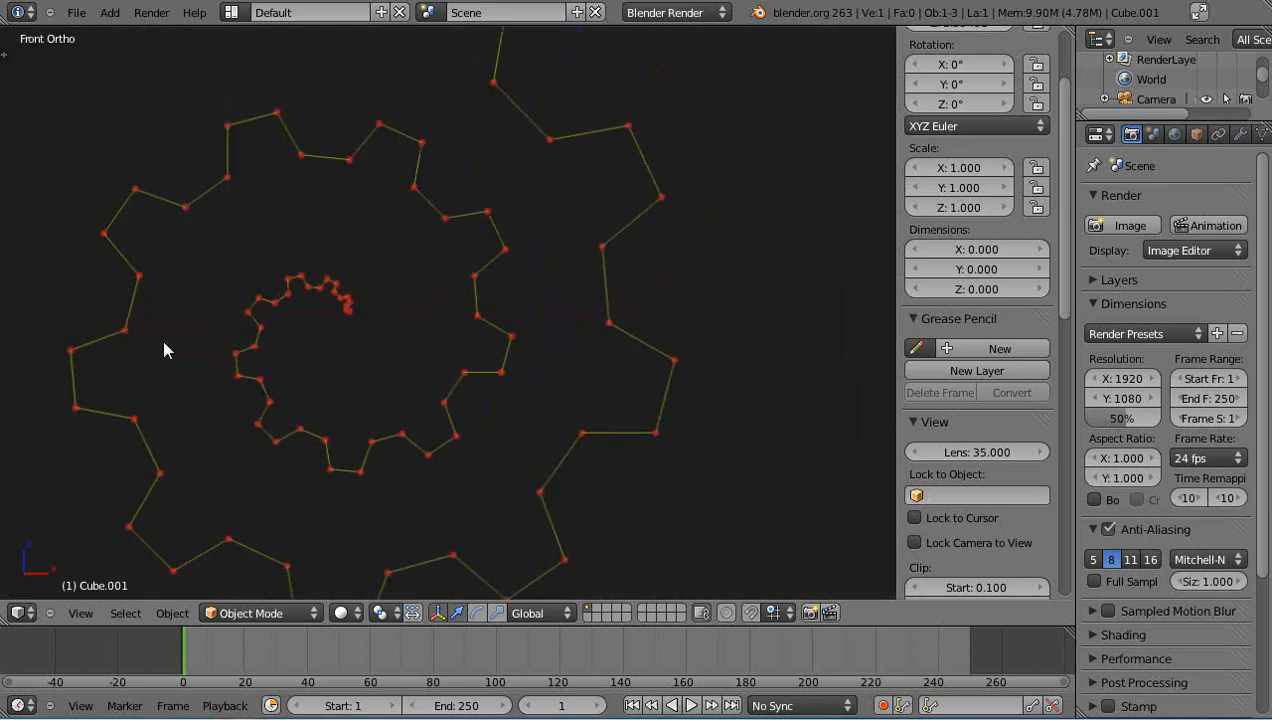
key(n)
scroll(467, 381, down, 2)
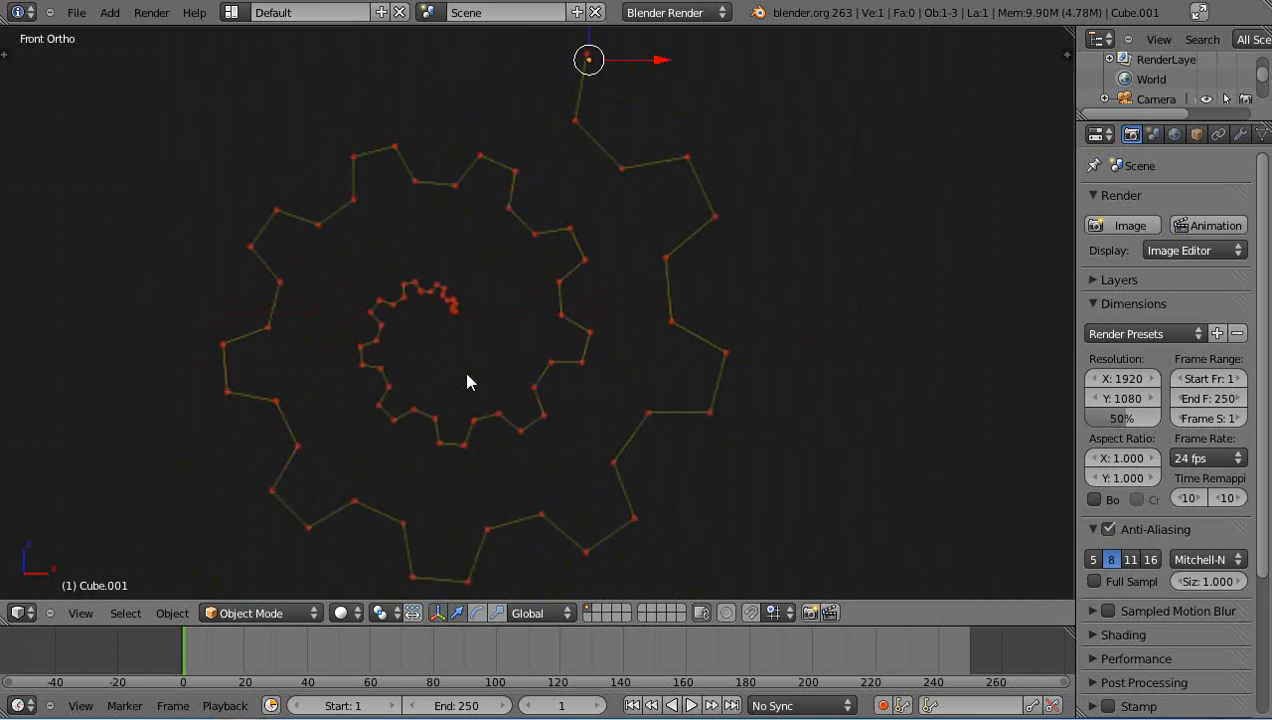
shift+middle_drag(451, 369, 522, 381)
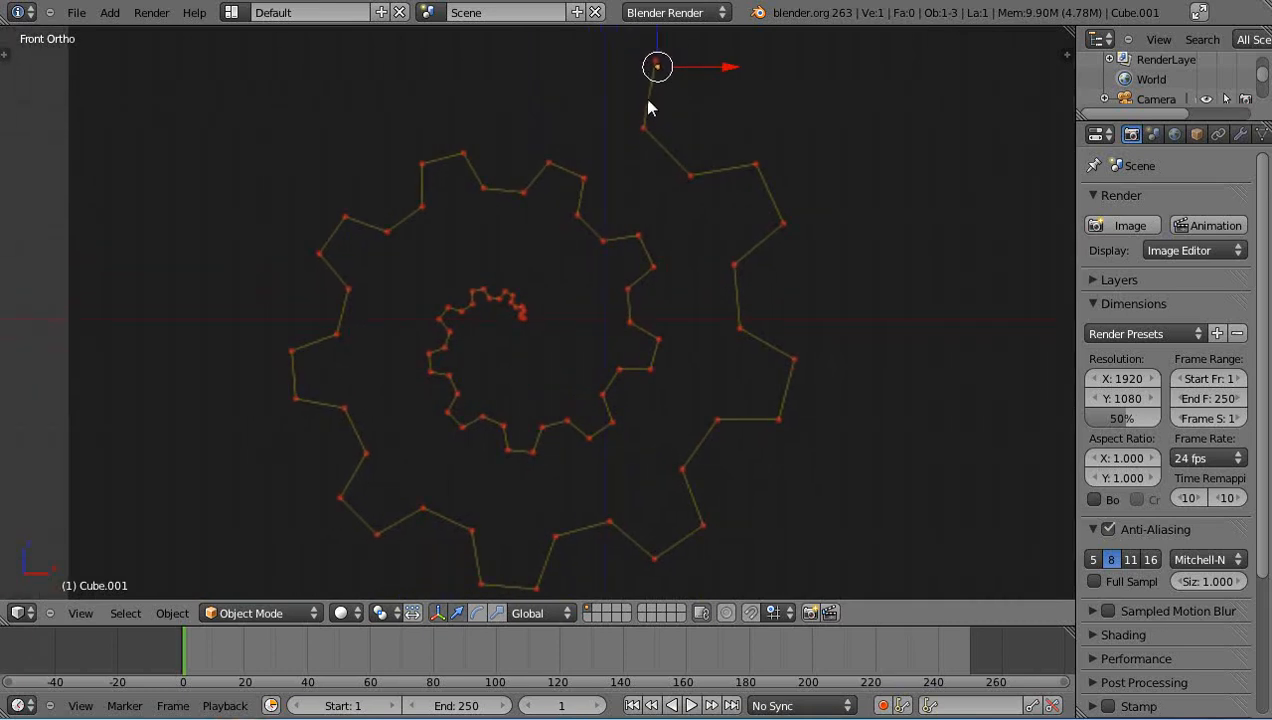
key(g)
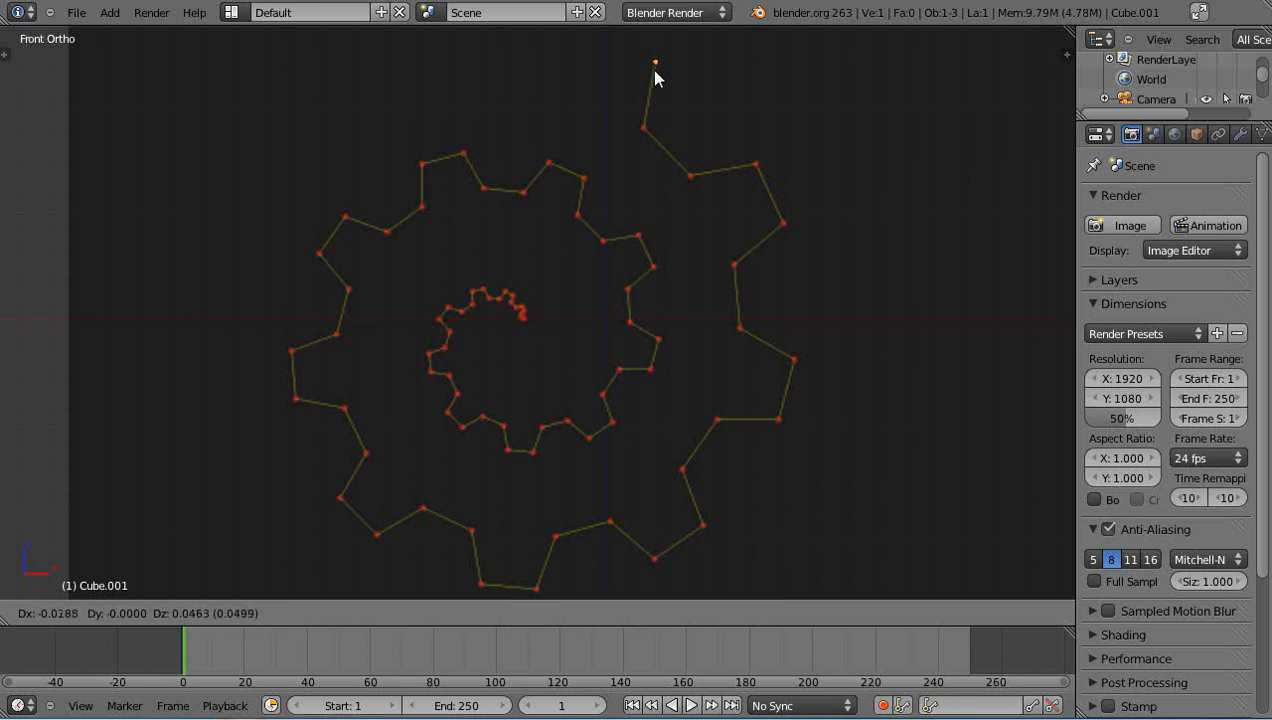
click(655, 78)
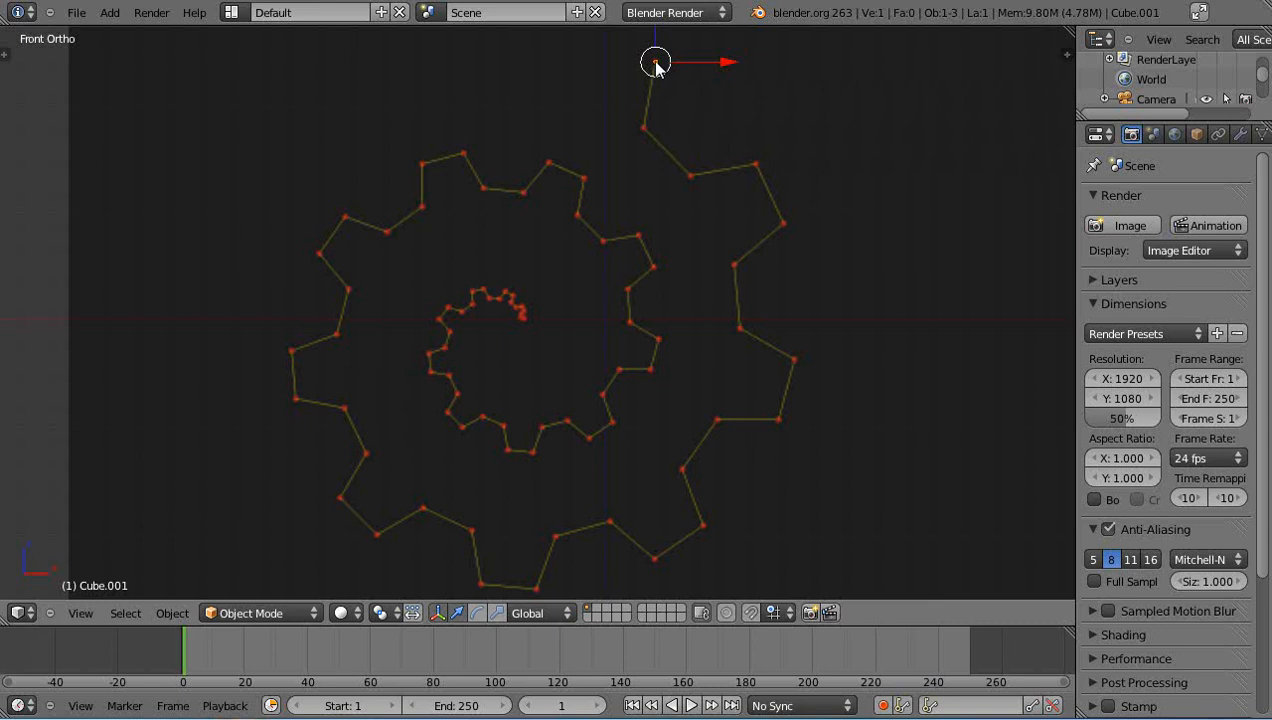
- Enter Edit Mode and extrude the vertex through the first three corners of the spiral, up to the upper-right tooth's near tip corner
key(Tab)
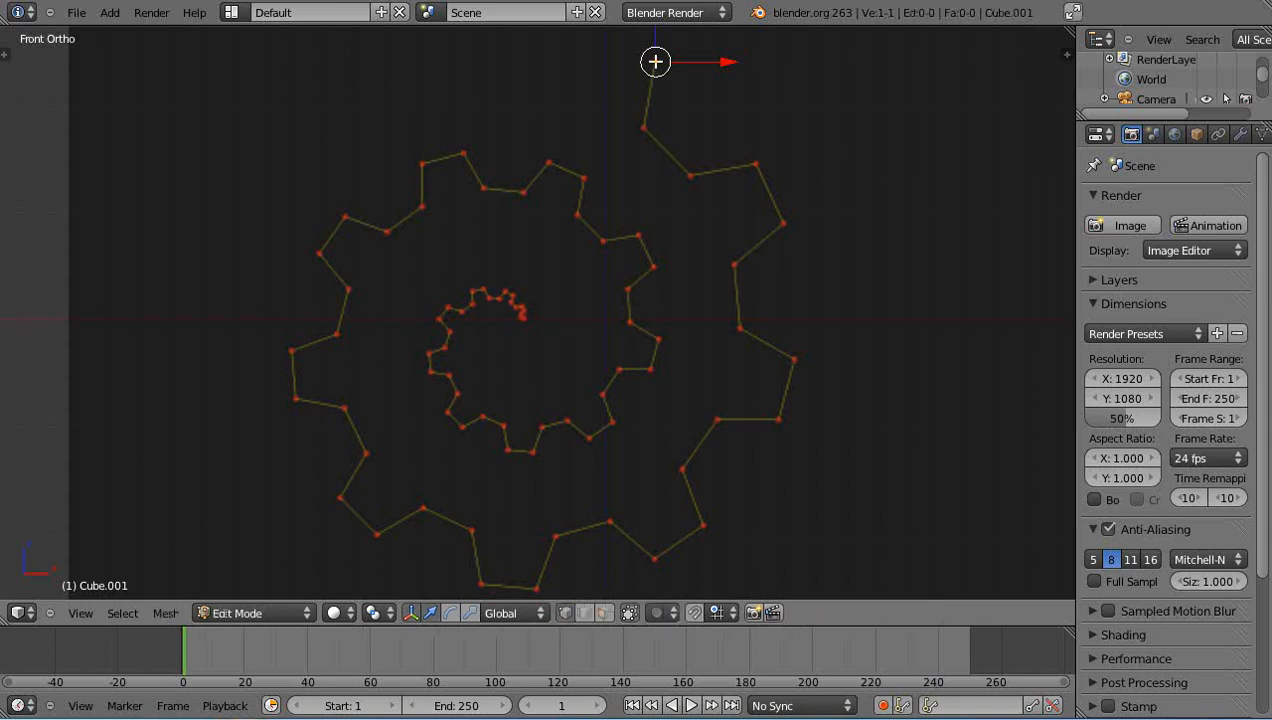
key(e)
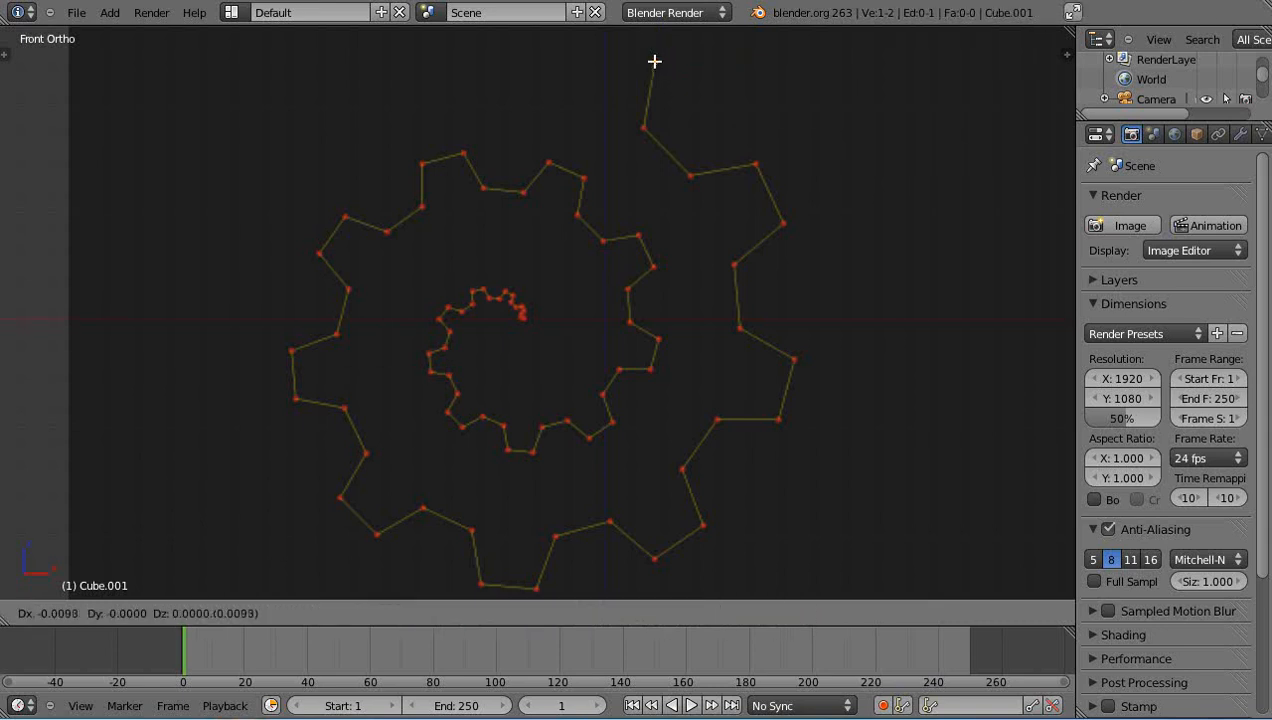
click(641, 128)
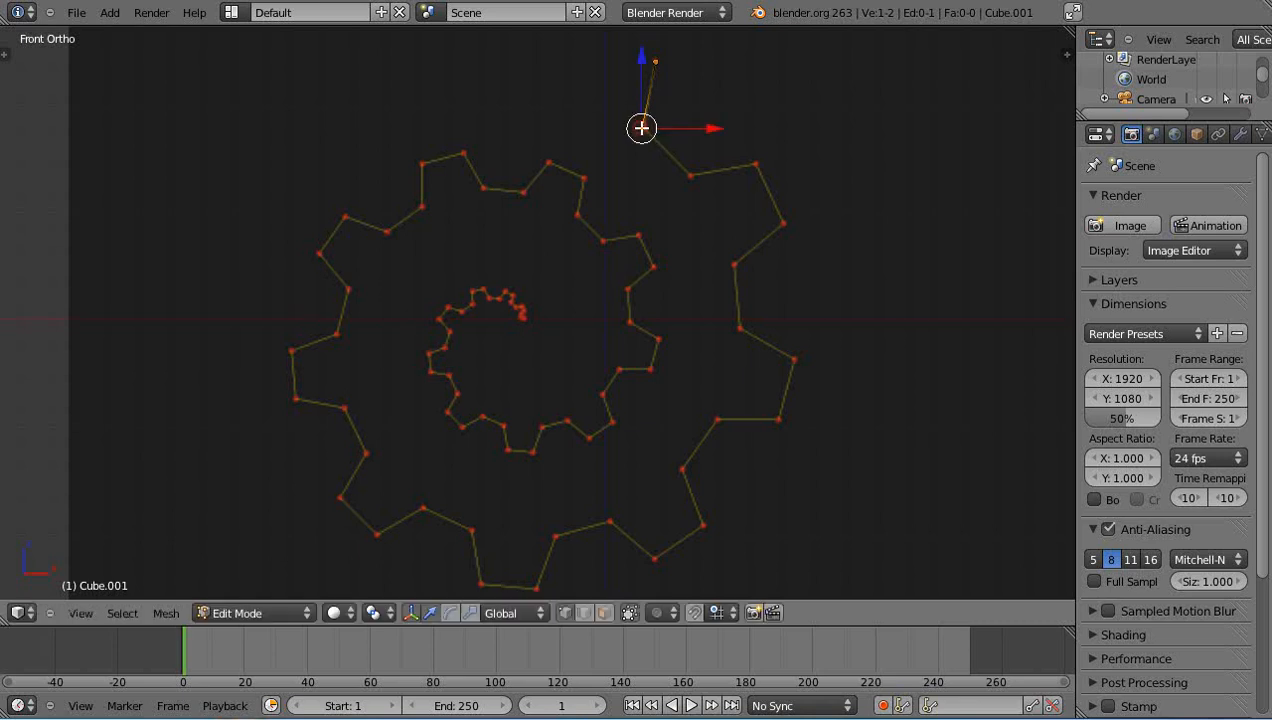
key(e)
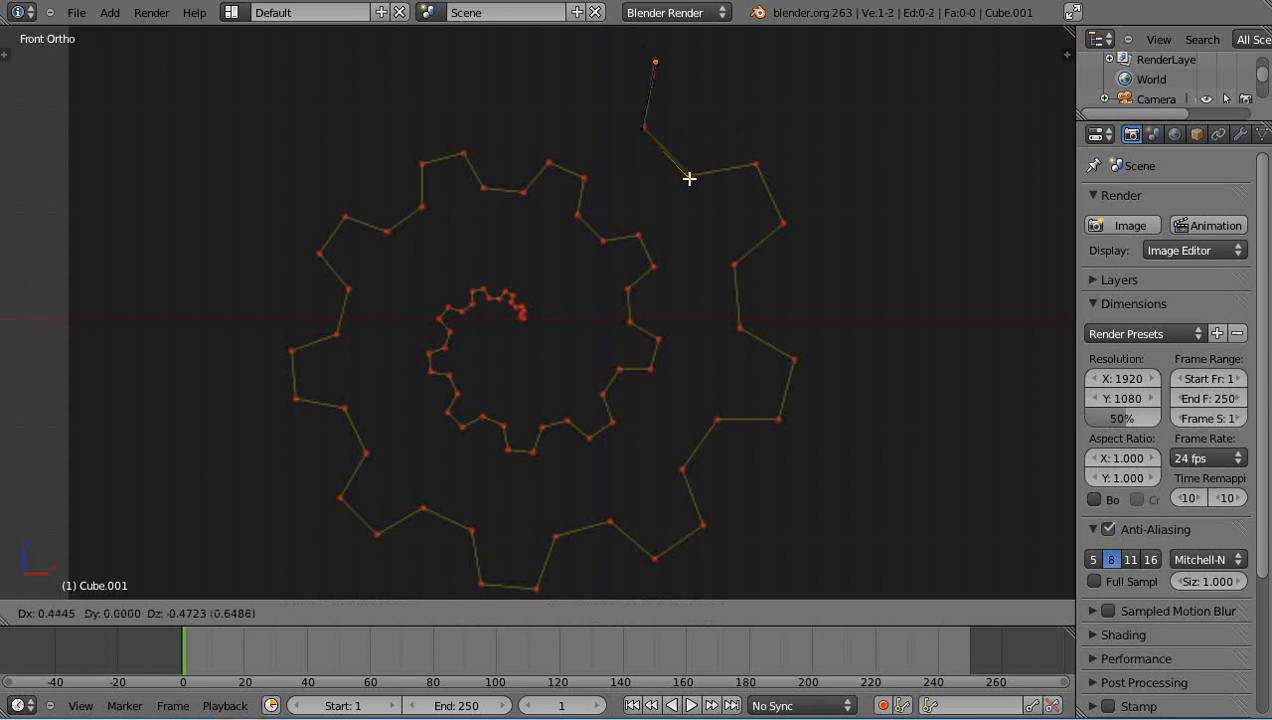
click(691, 176)
key(e)
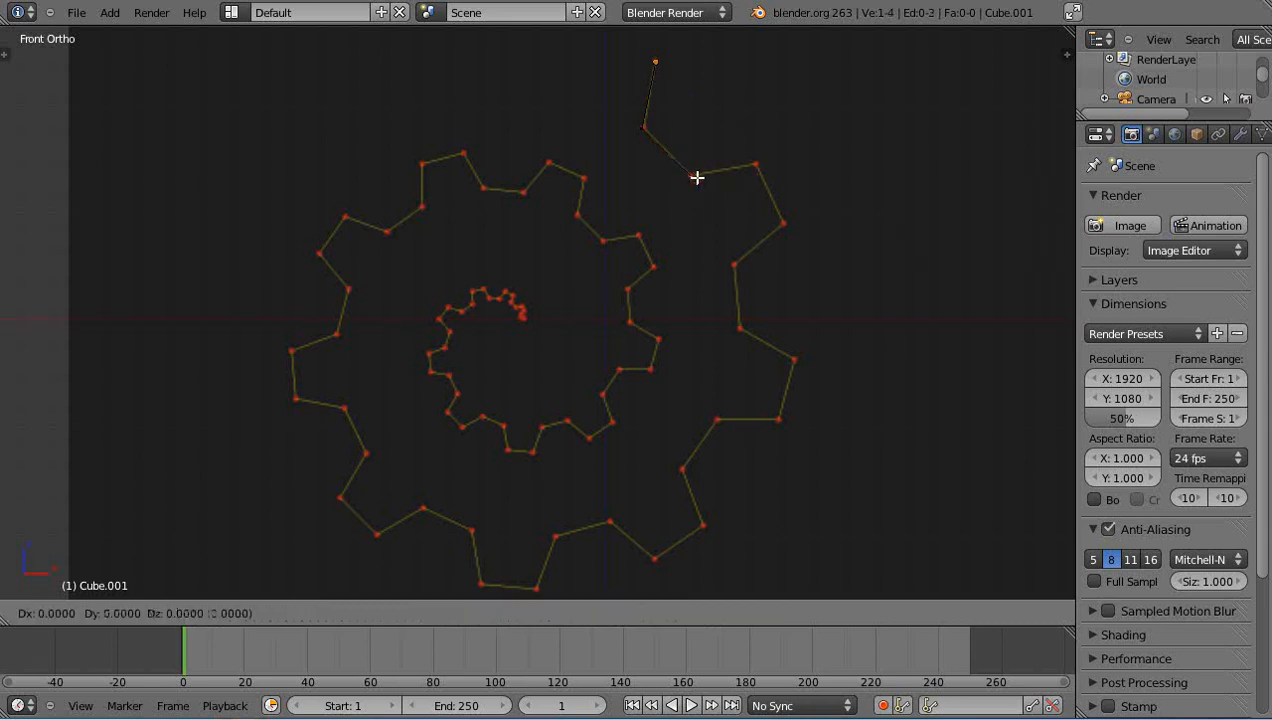
click(754, 164)
- Continue extruding the vertex chain corner by corner around the outer right and bottom teeth to the leftmost tooth's upper tip corner
key(e)
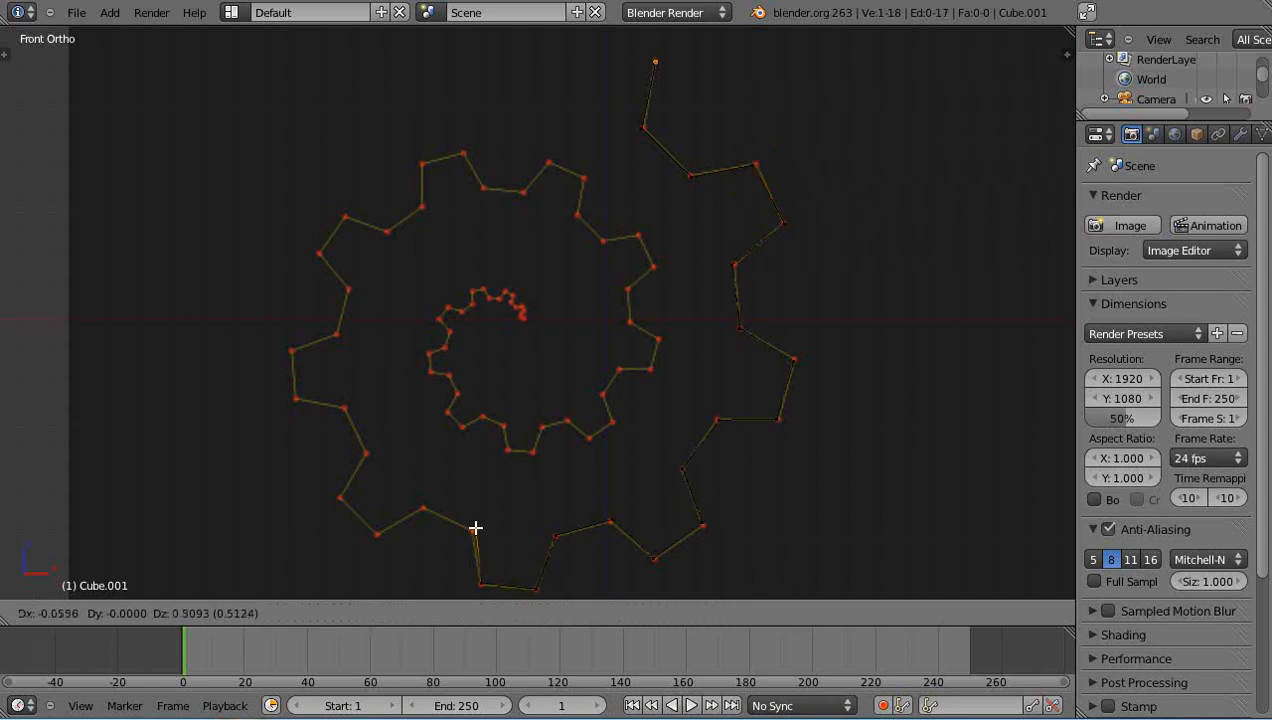
click(473, 527)
key(e)
click(292, 400)
key(e)
click(290, 351)
- Extrude the chain up the spiral's left side, around the upper-left tooth to the base of the first top tooth
key(e)
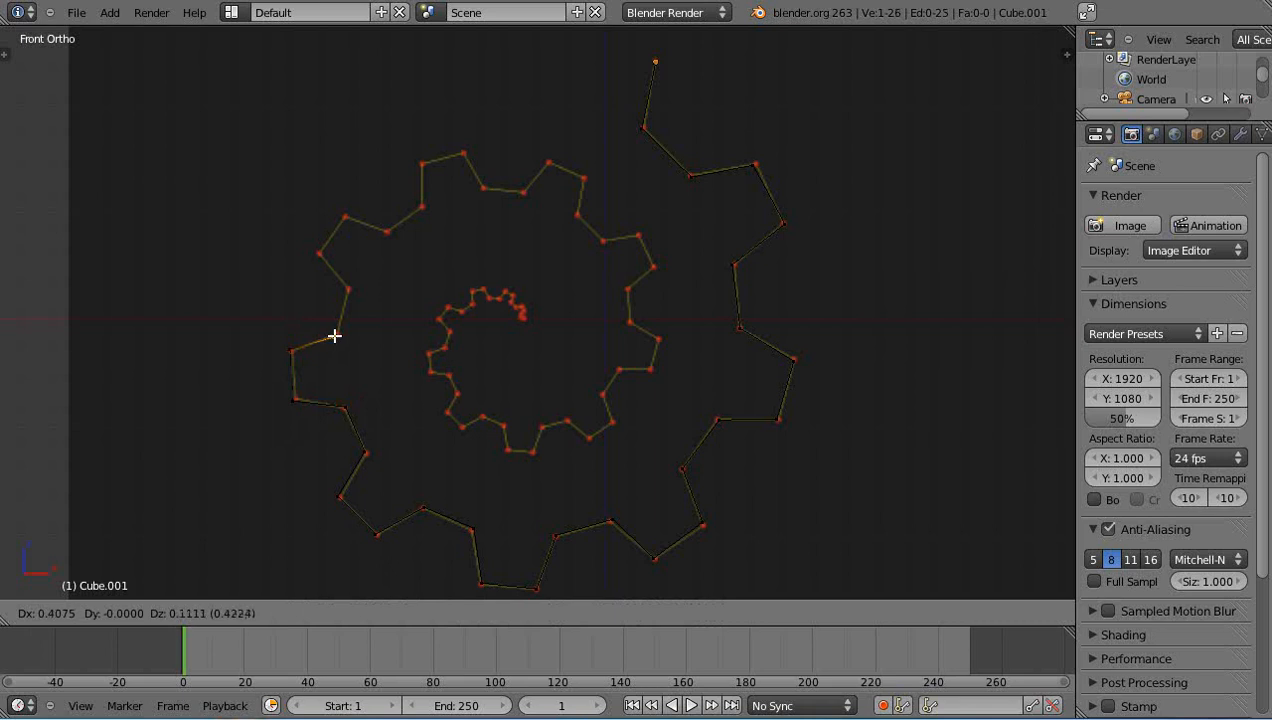
click(336, 332)
key(e)
click(348, 289)
key(e)
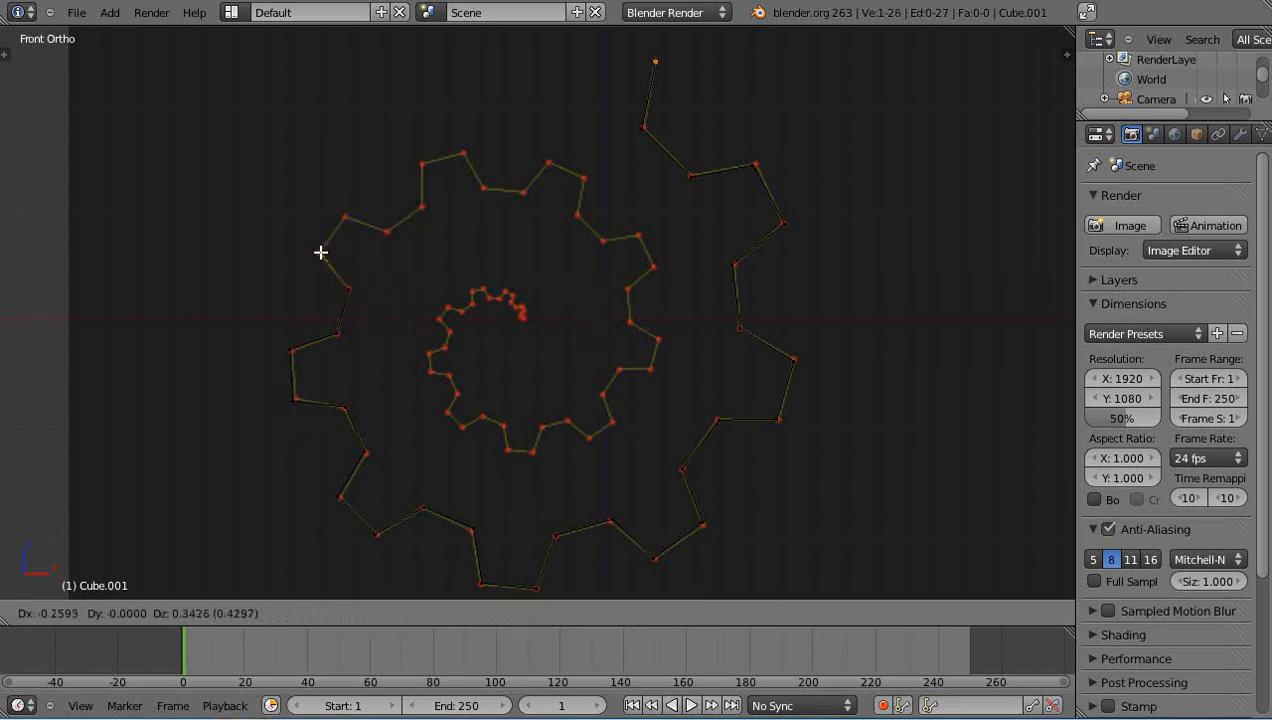
click(320, 252)
key(e)
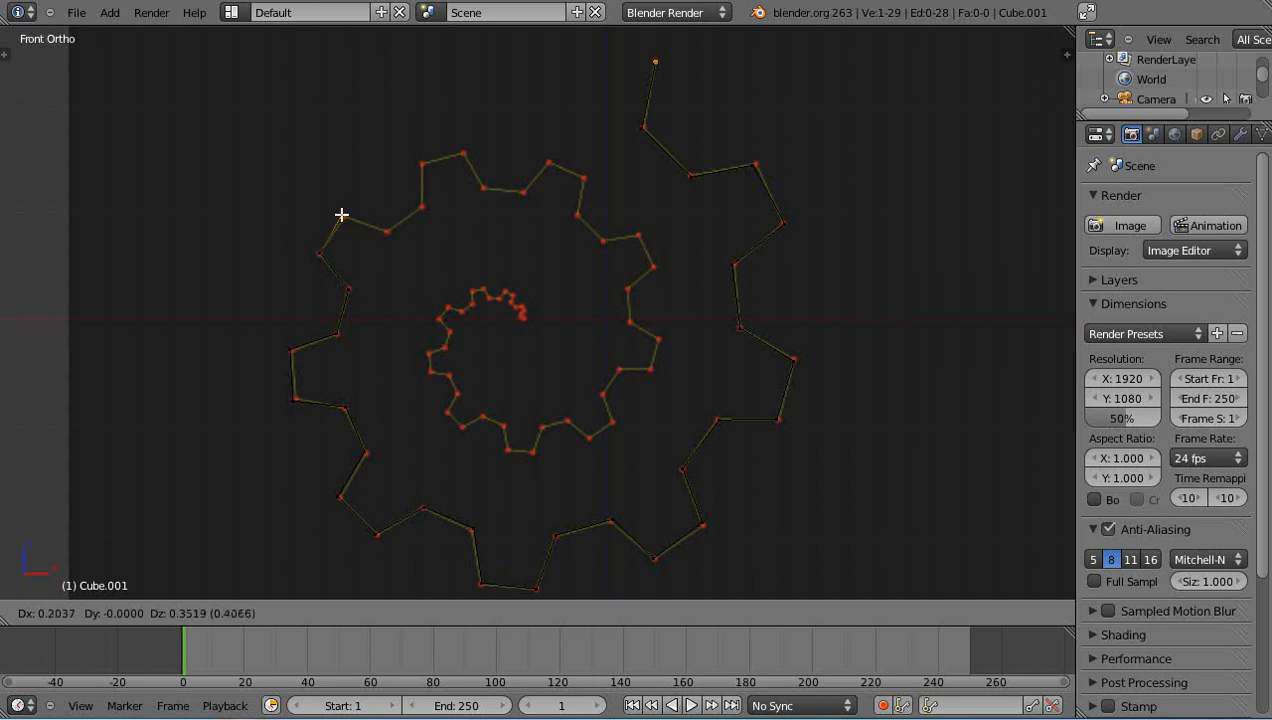
click(343, 217)
key(e)
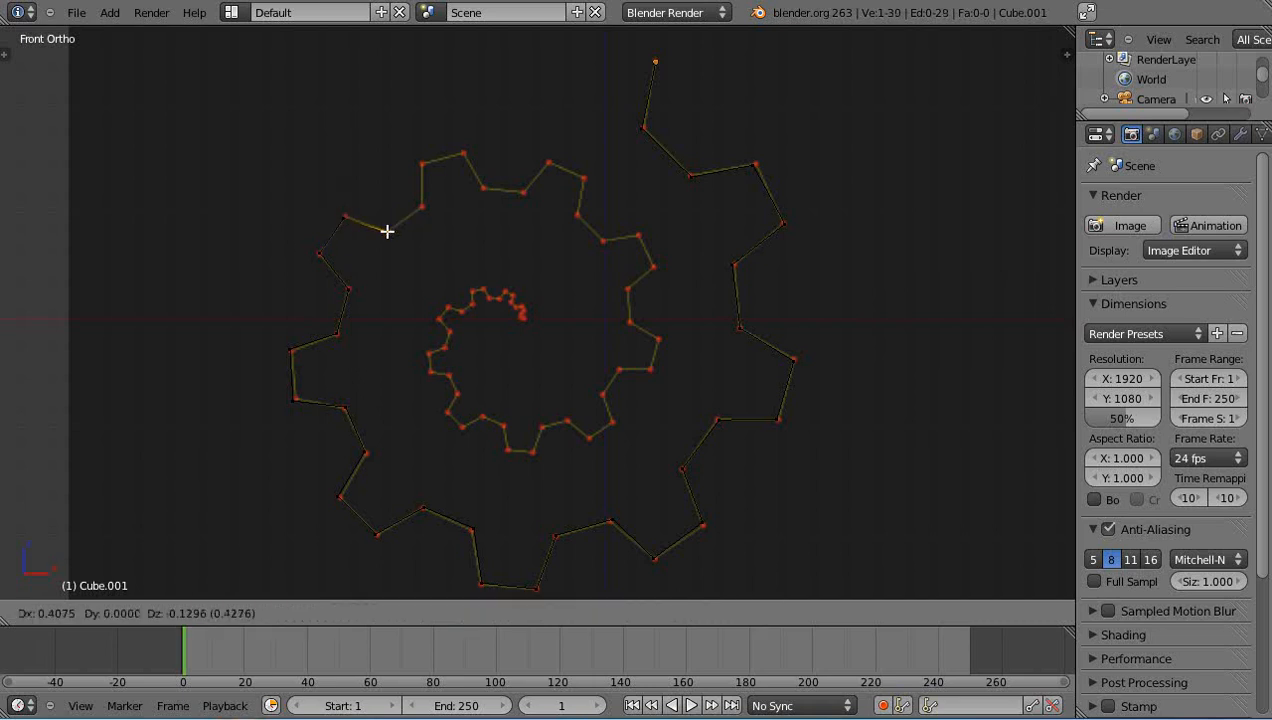
click(387, 231)
key(e)
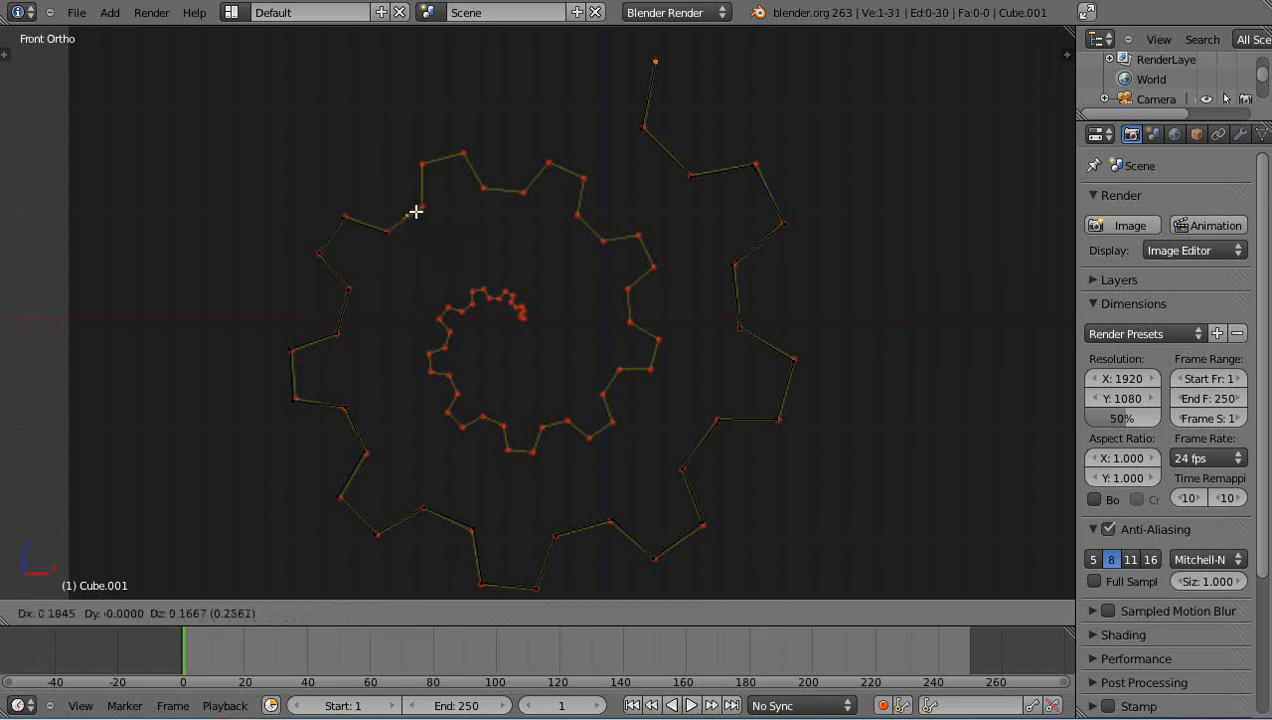
click(421, 207)
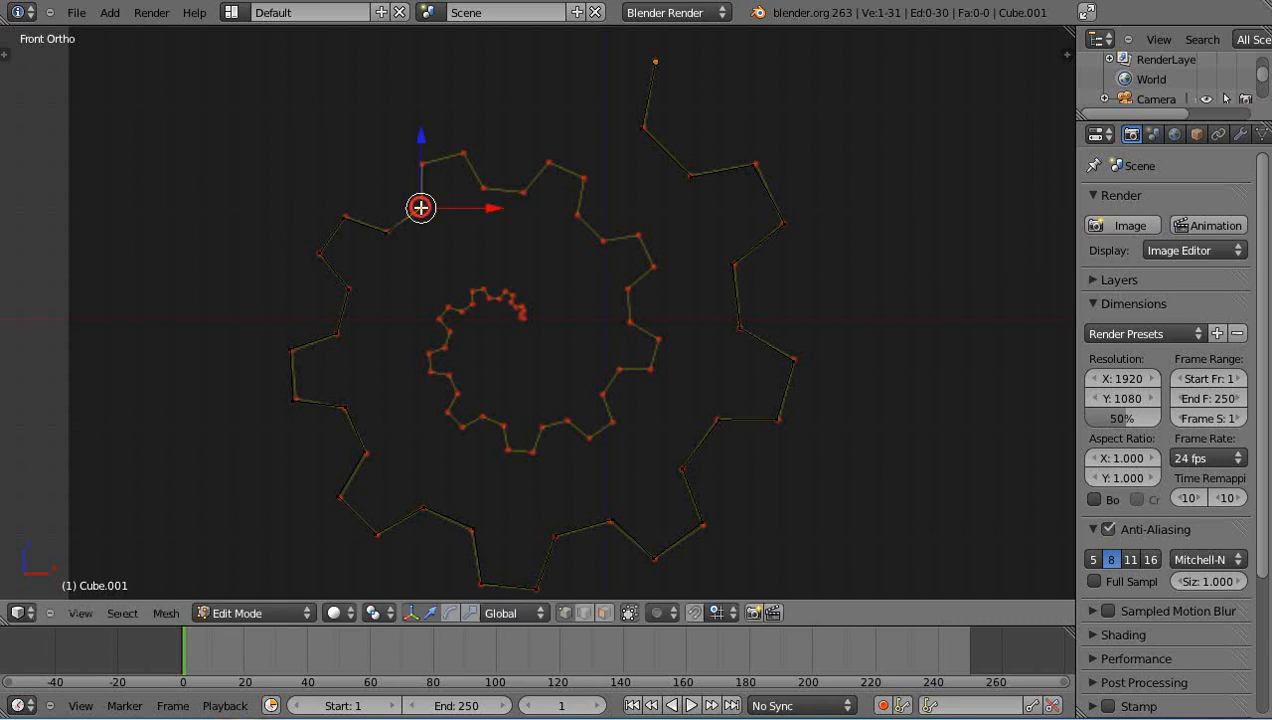
- Extrude the chain over the top teeth and down to the lower tip corner of the inner right tooth, and return to Object Mode
key(e)
click(421, 165)
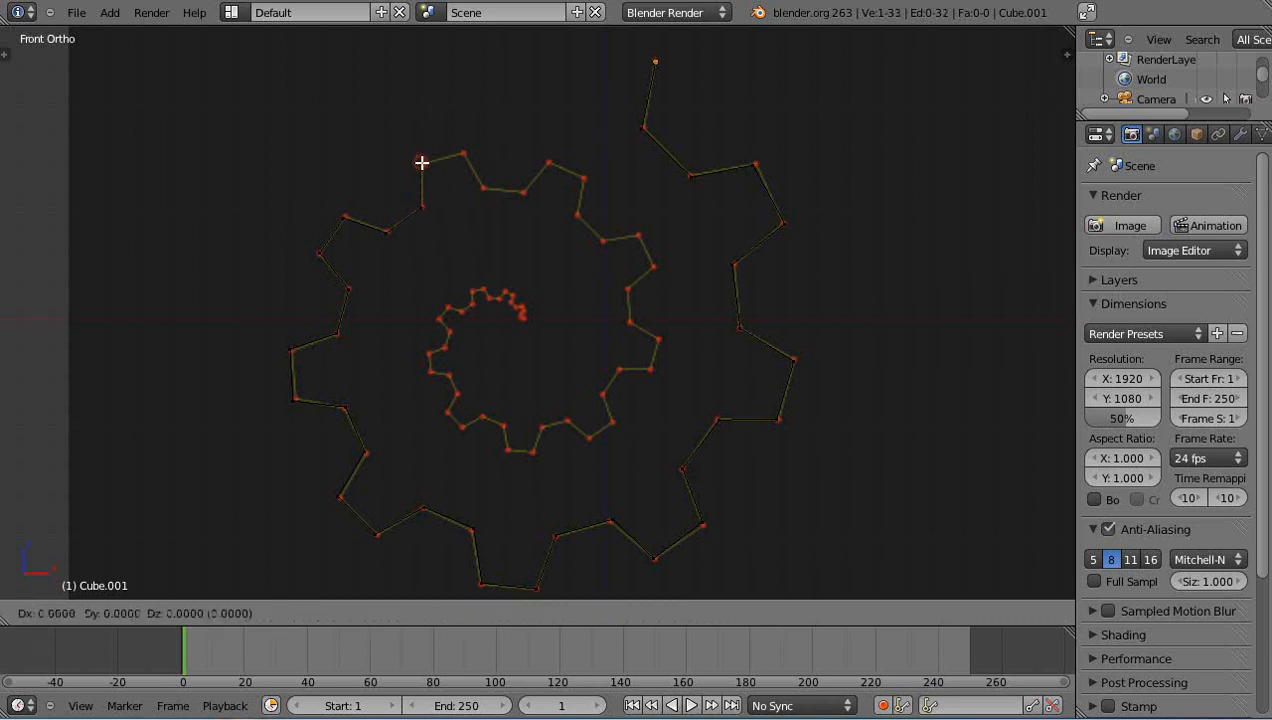
key(e)
click(463, 153)
key(e)
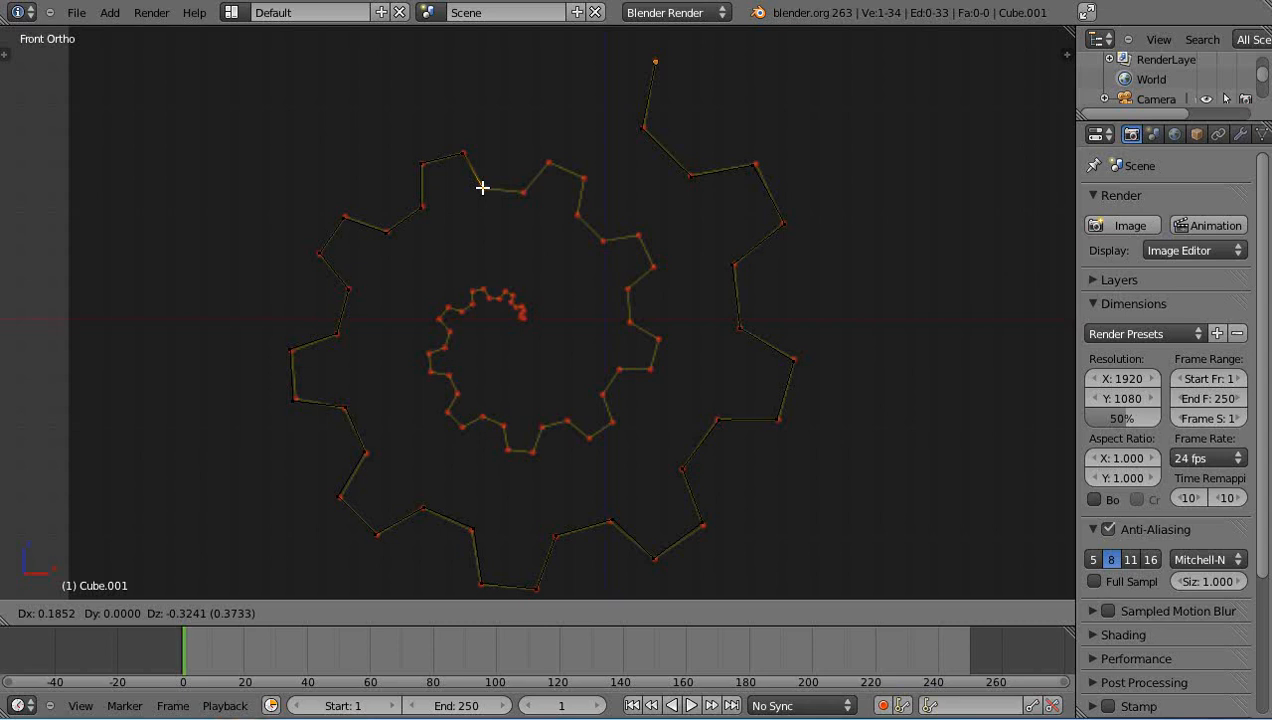
click(482, 187)
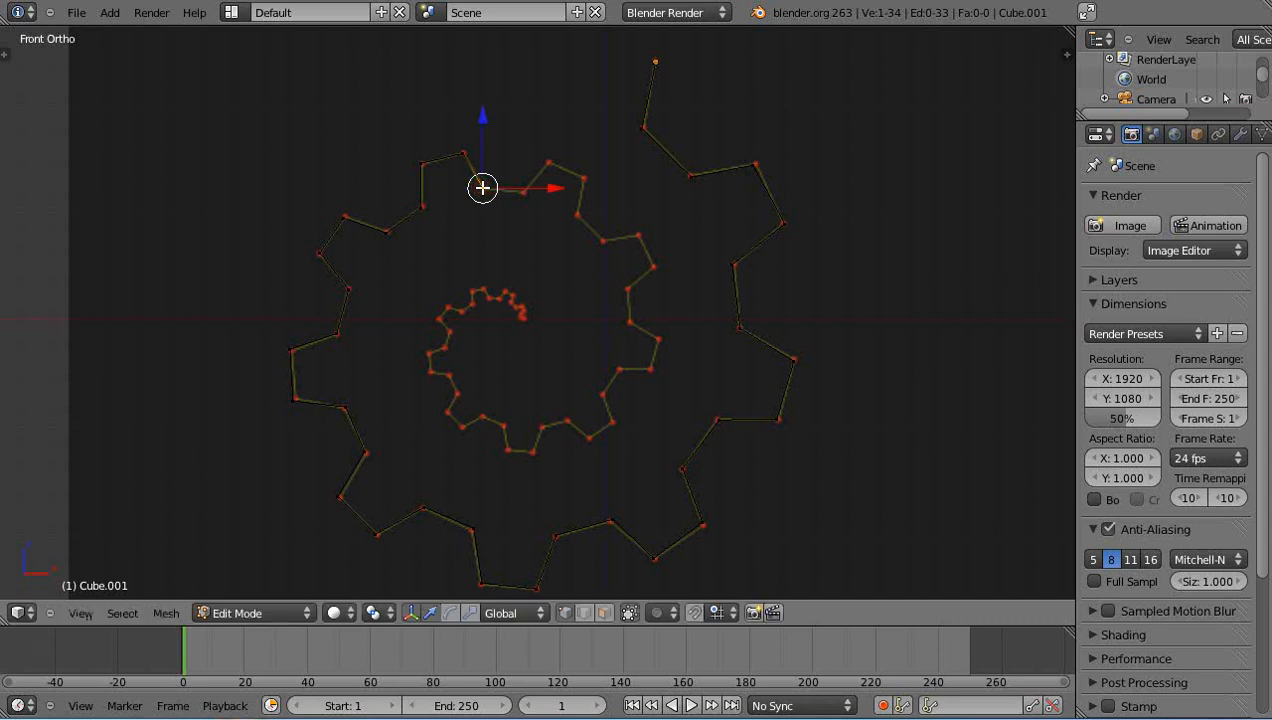
key(e)
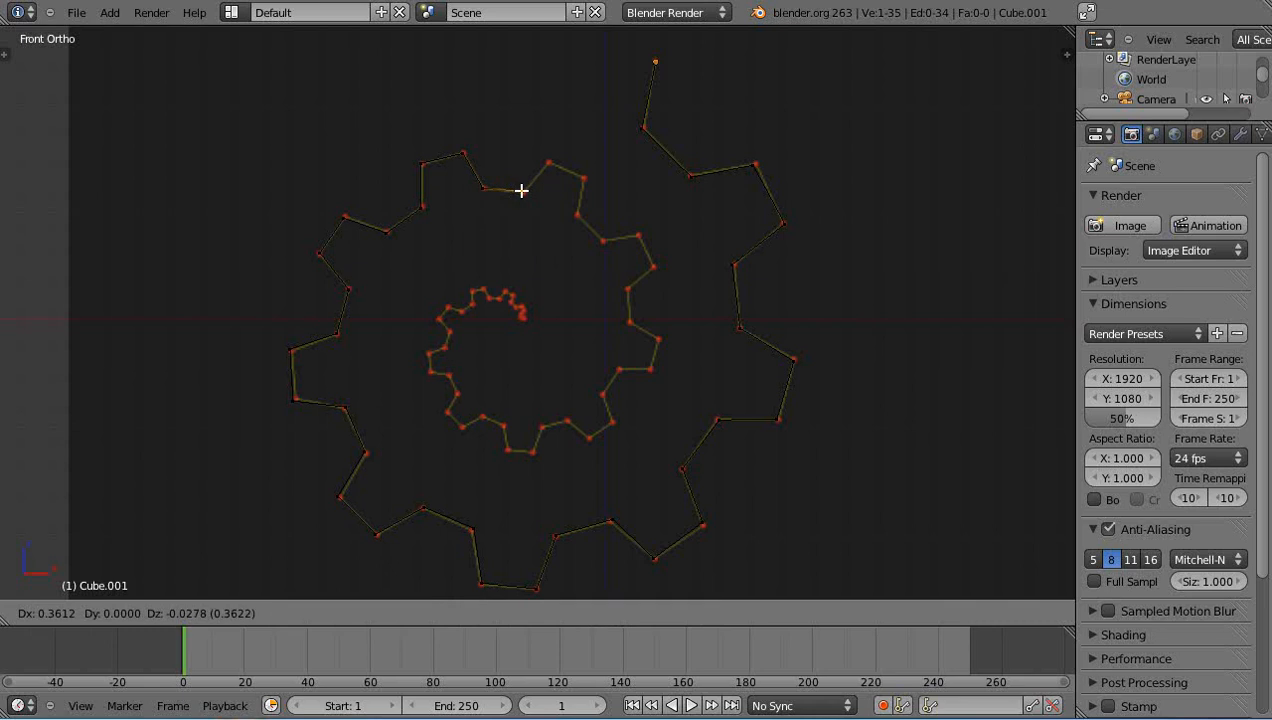
click(521, 190)
right_click(650, 369)
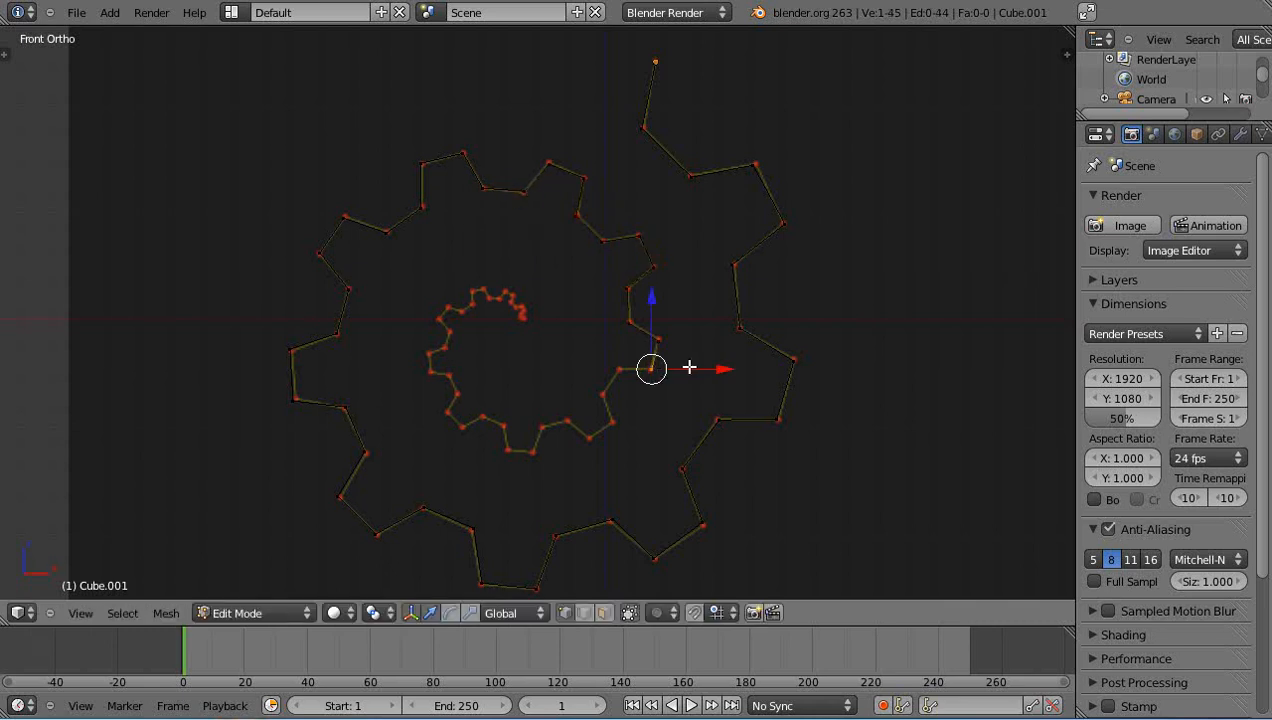
key(Tab)
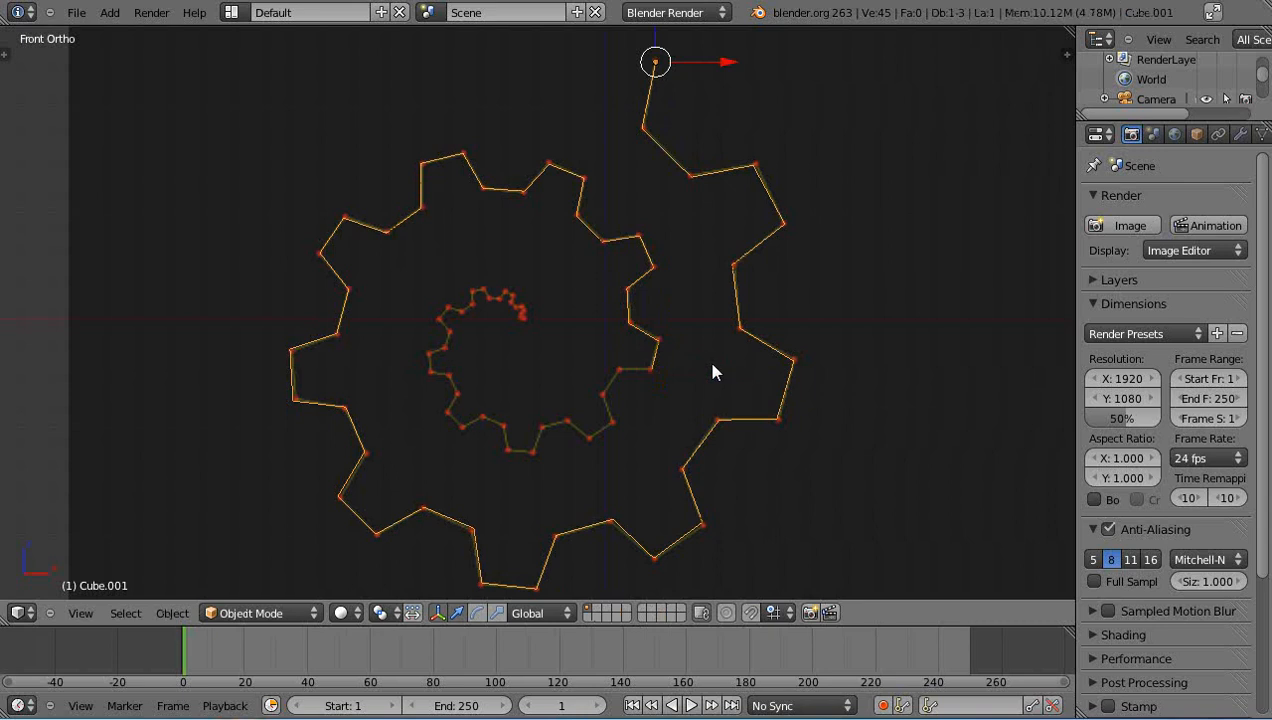
- Set the traced outline's origin to its geometry
key(KP_0)
middle_drag(646, 444, 614, 475)
middle_drag(524, 479, 521, 480)
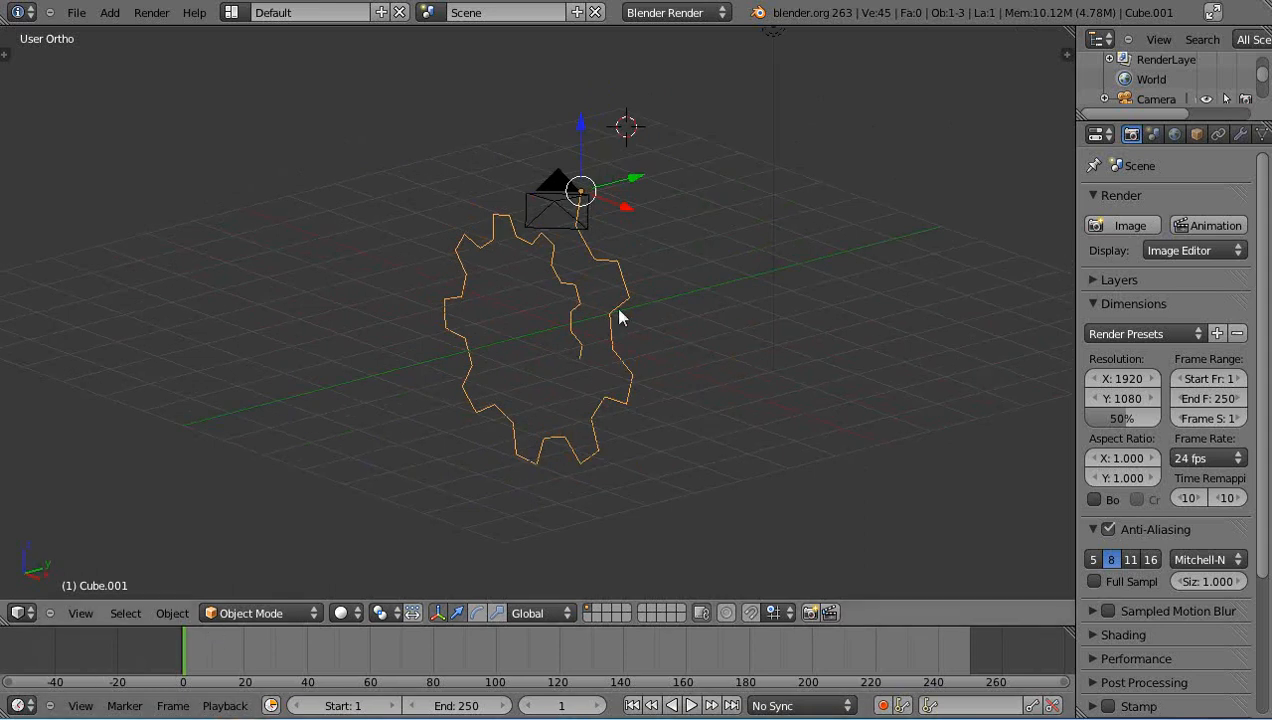
click(172, 613)
mouse_move(196, 523)
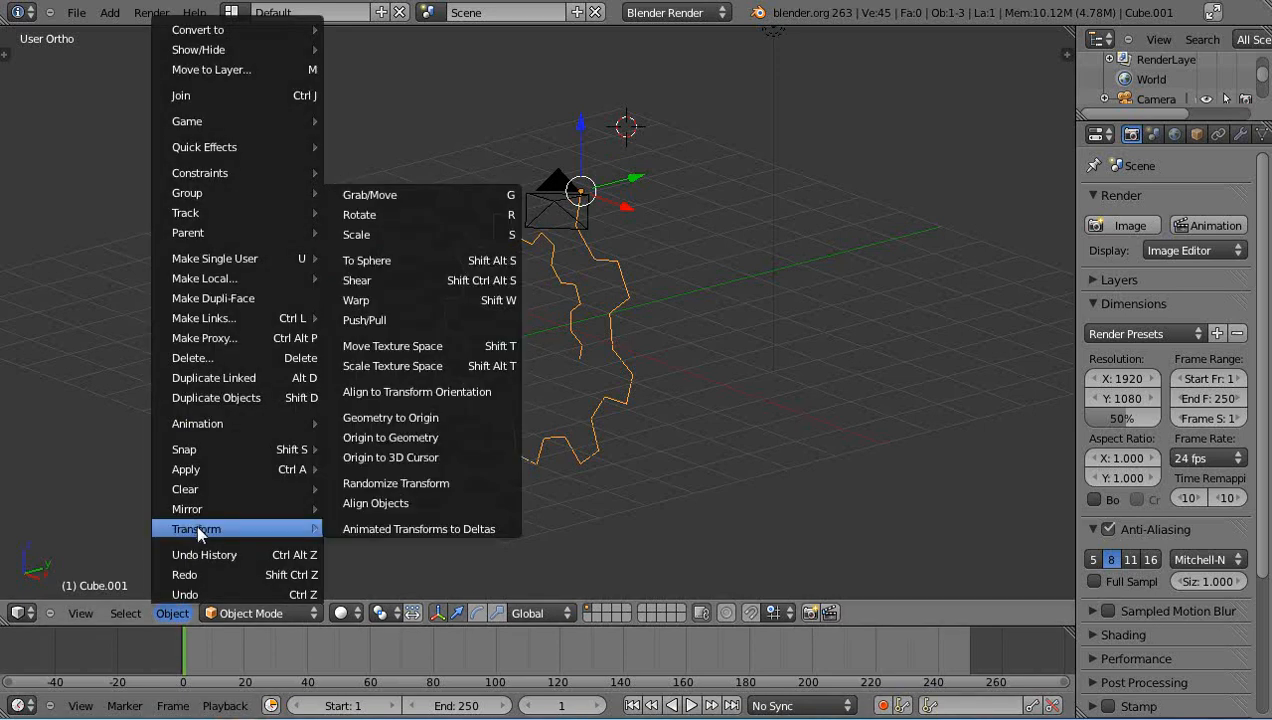
click(390, 437)
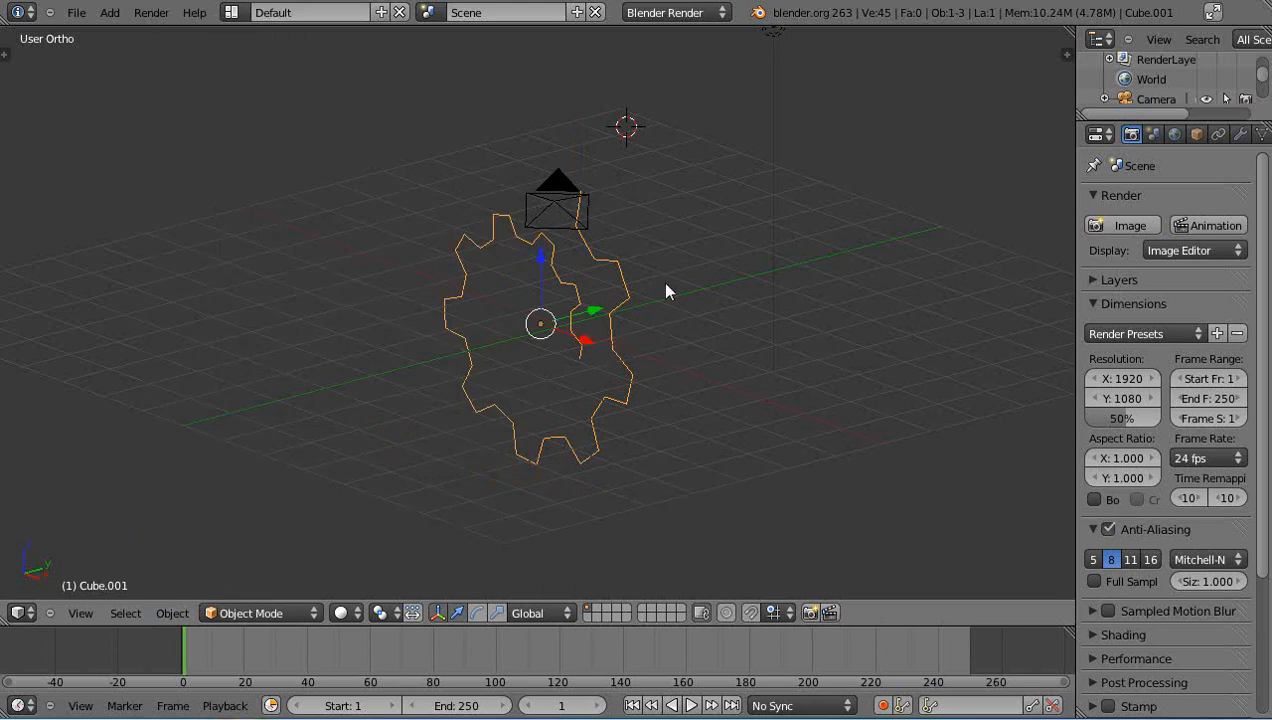
key(r)
key(z)
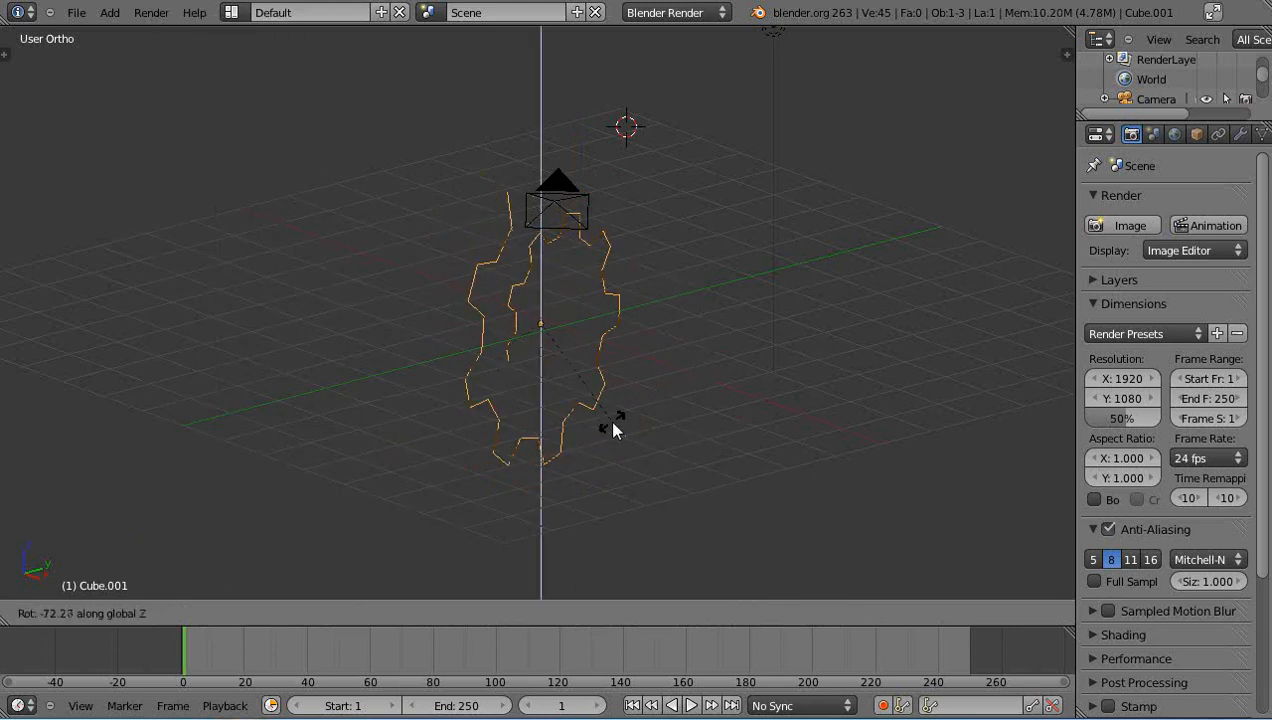
key(Escape)
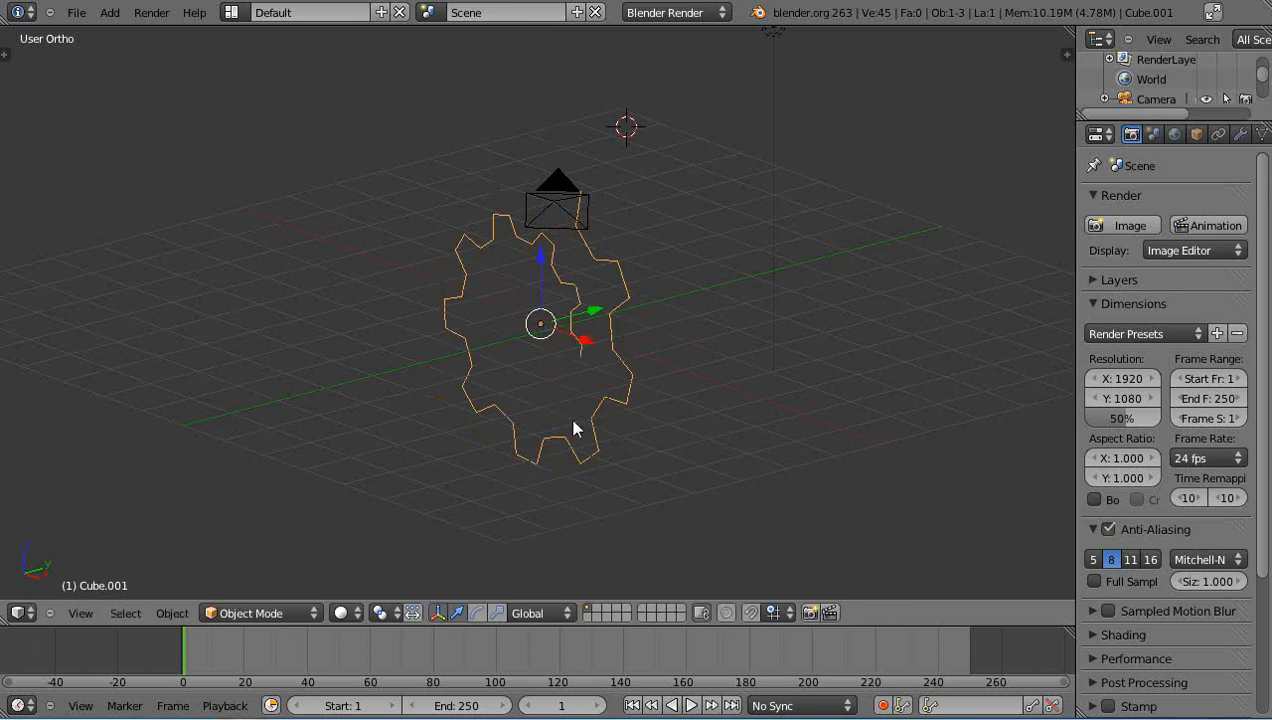
- Switch to perspective view and rotate the traced outline 90 degrees about the global X axis to lay it flat
middle_drag(578, 410, 475, 430)
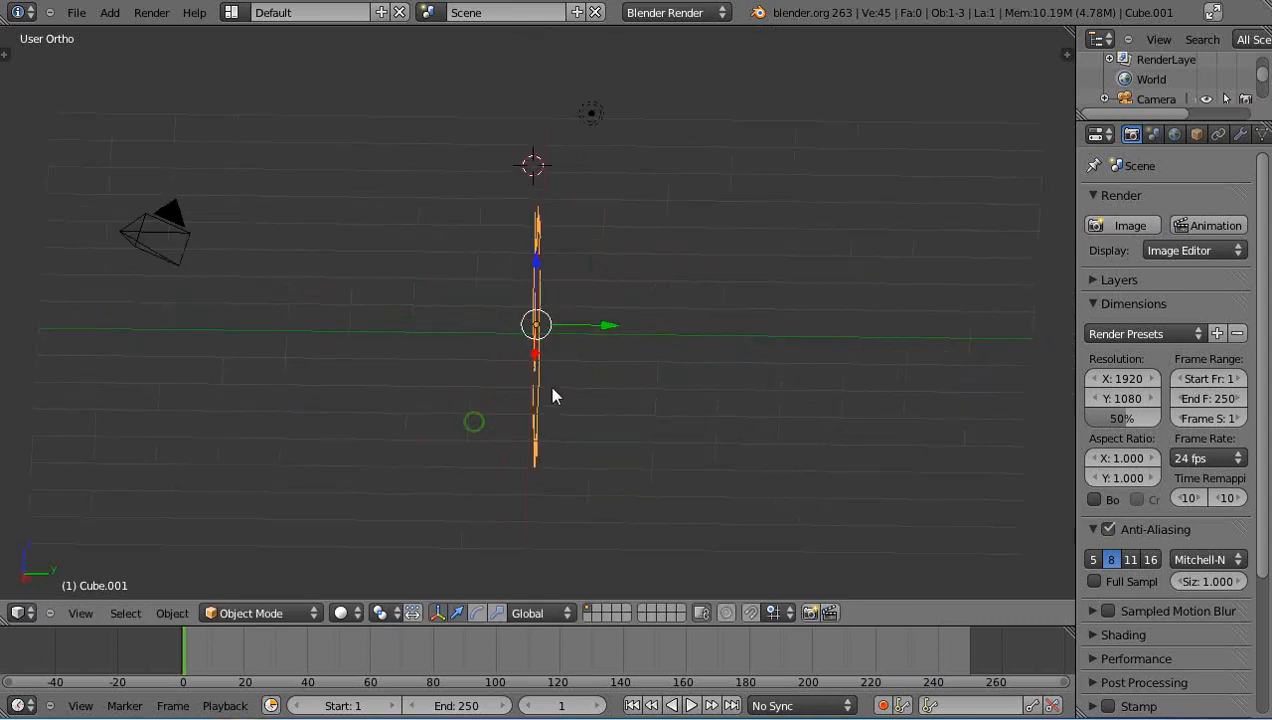
key(KP_5)
middle_drag(554, 397, 676, 420)
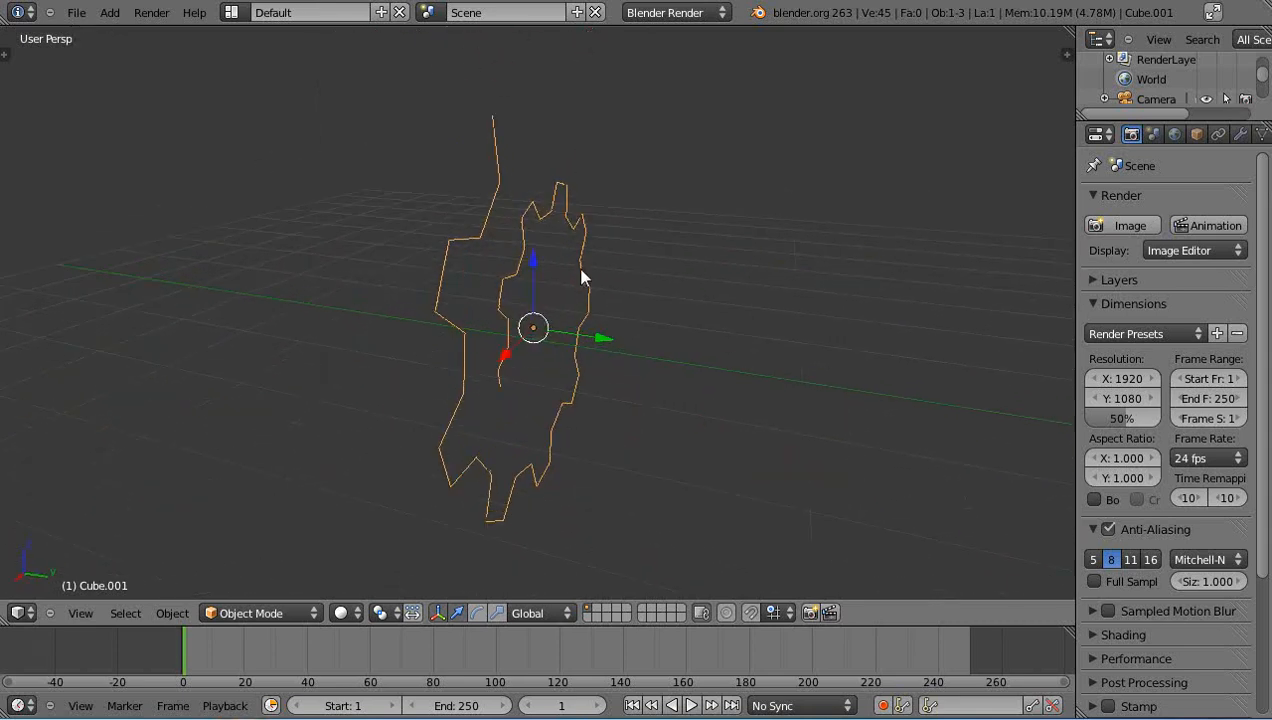
text(rx90)
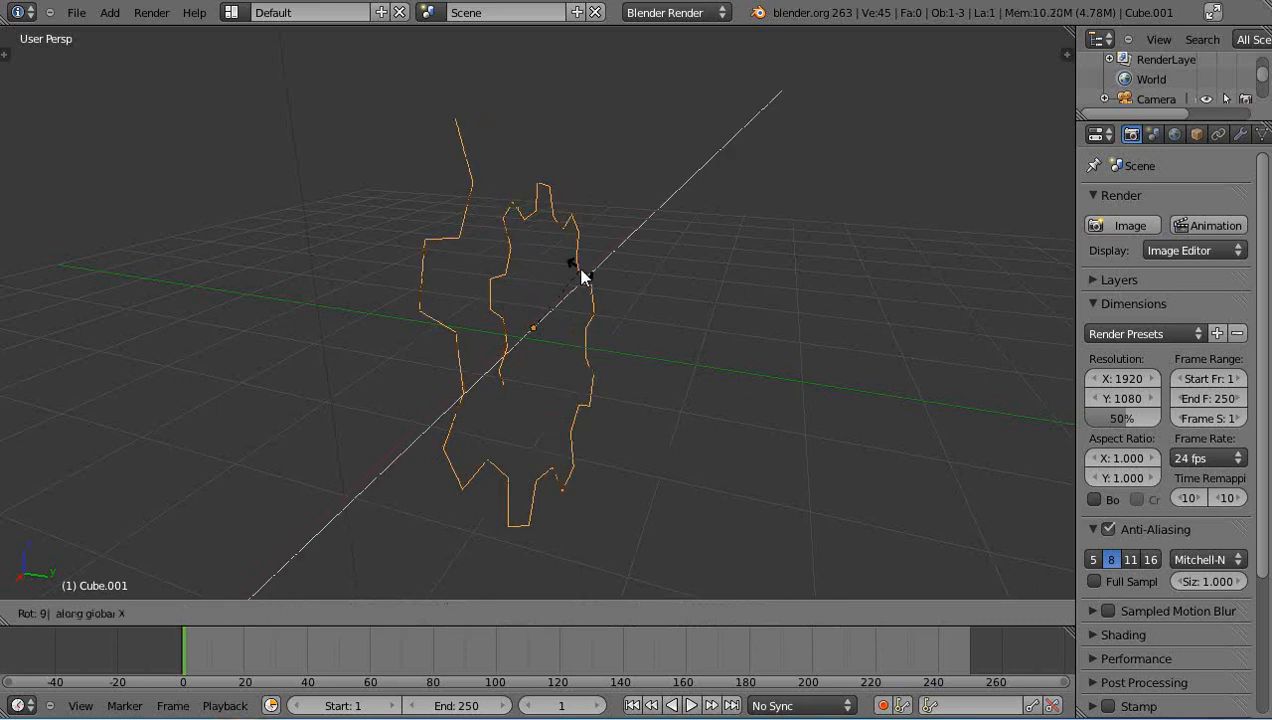
key(Return)
- Select all vertices of the outline in Edit Mode and extrude them upward about 0.31 along the global Z axis
middle_drag(599, 420, 539, 363)
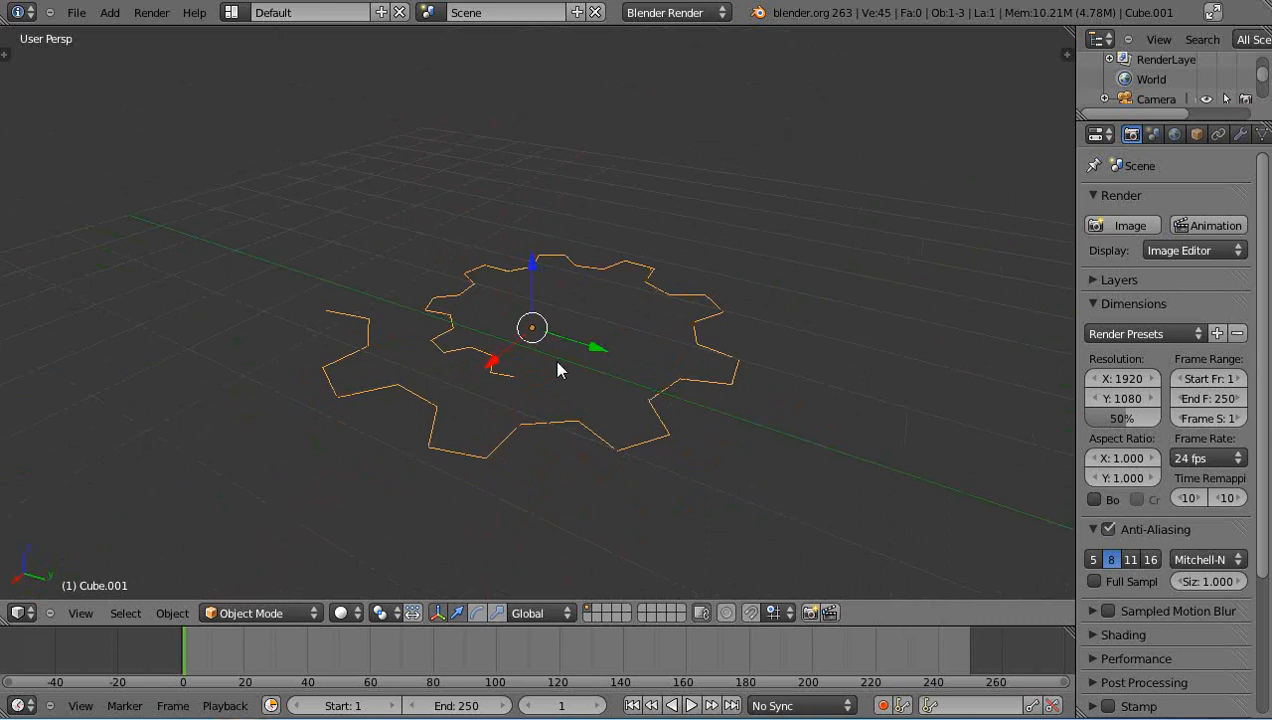
key(Tab)
key(a)
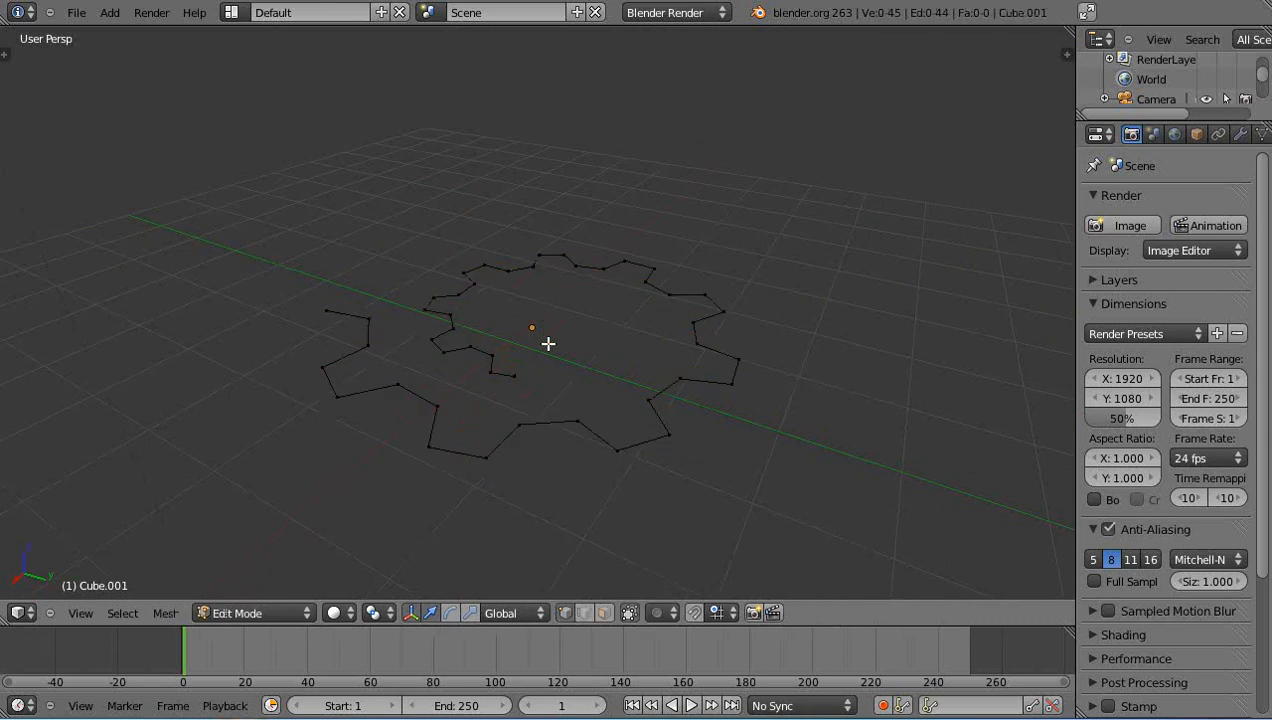
key(a)
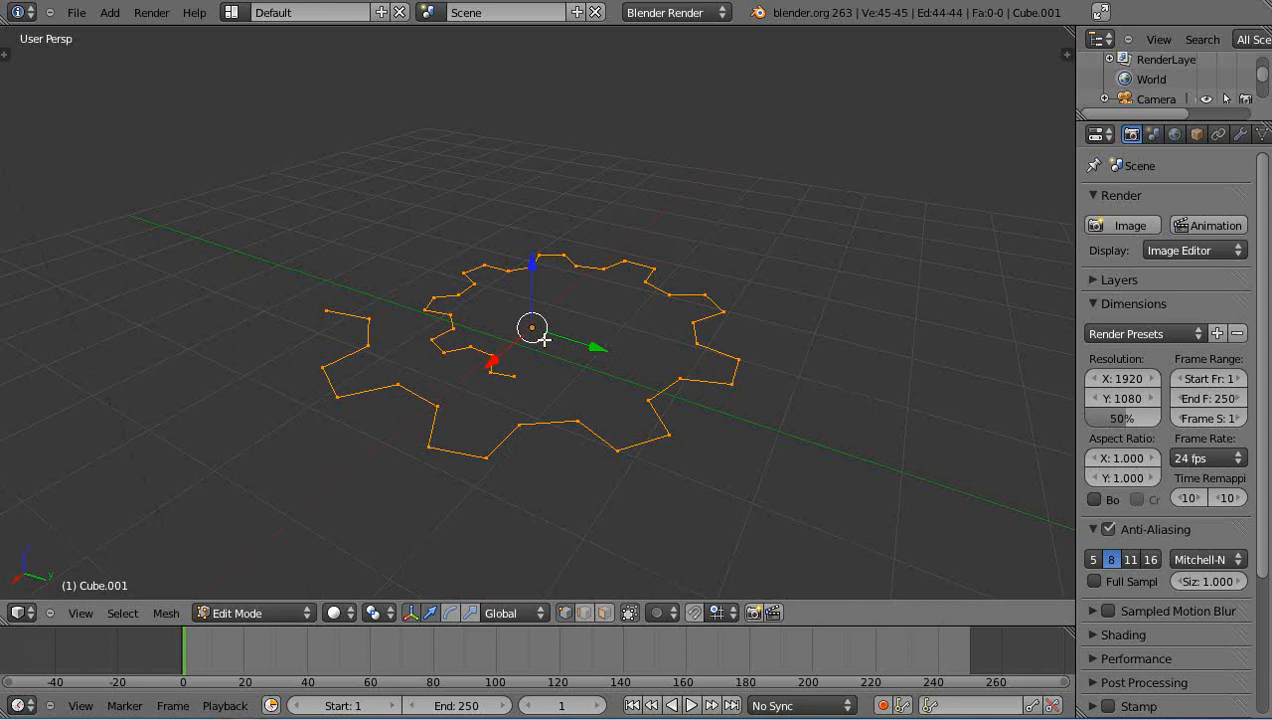
key(e)
key(z)
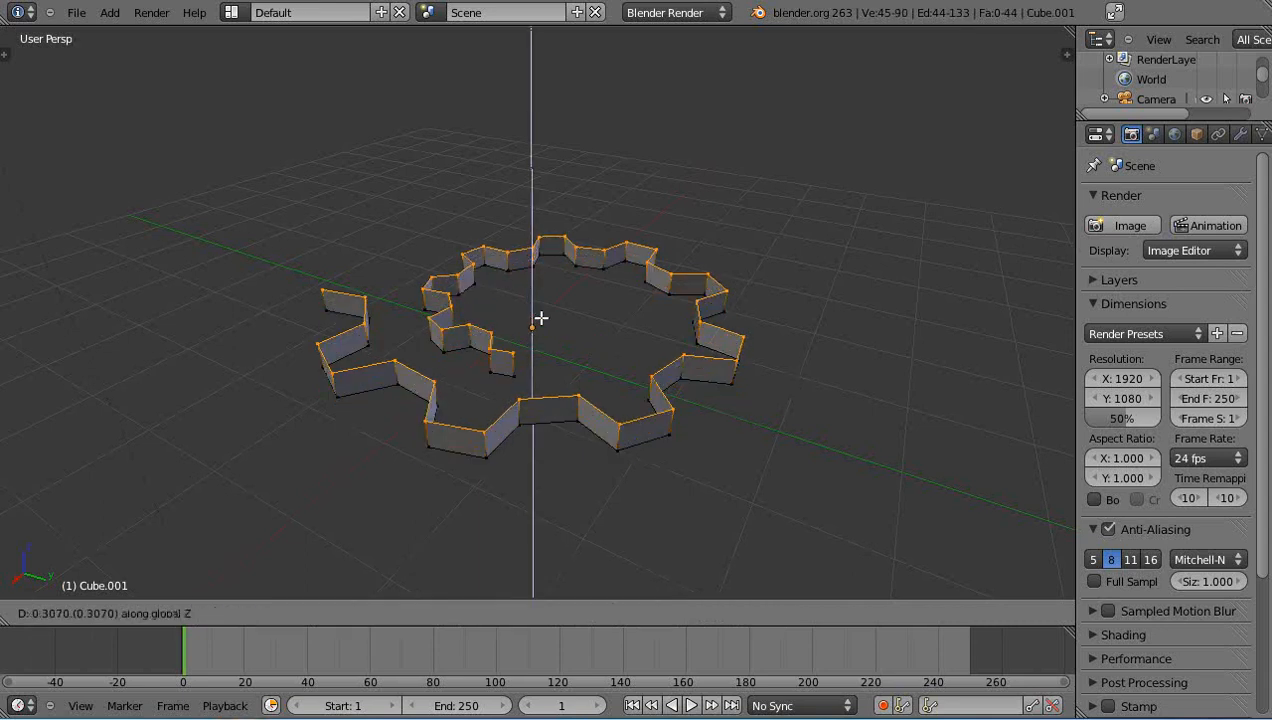
click(540, 318)
middle_drag(537, 381, 460, 397)
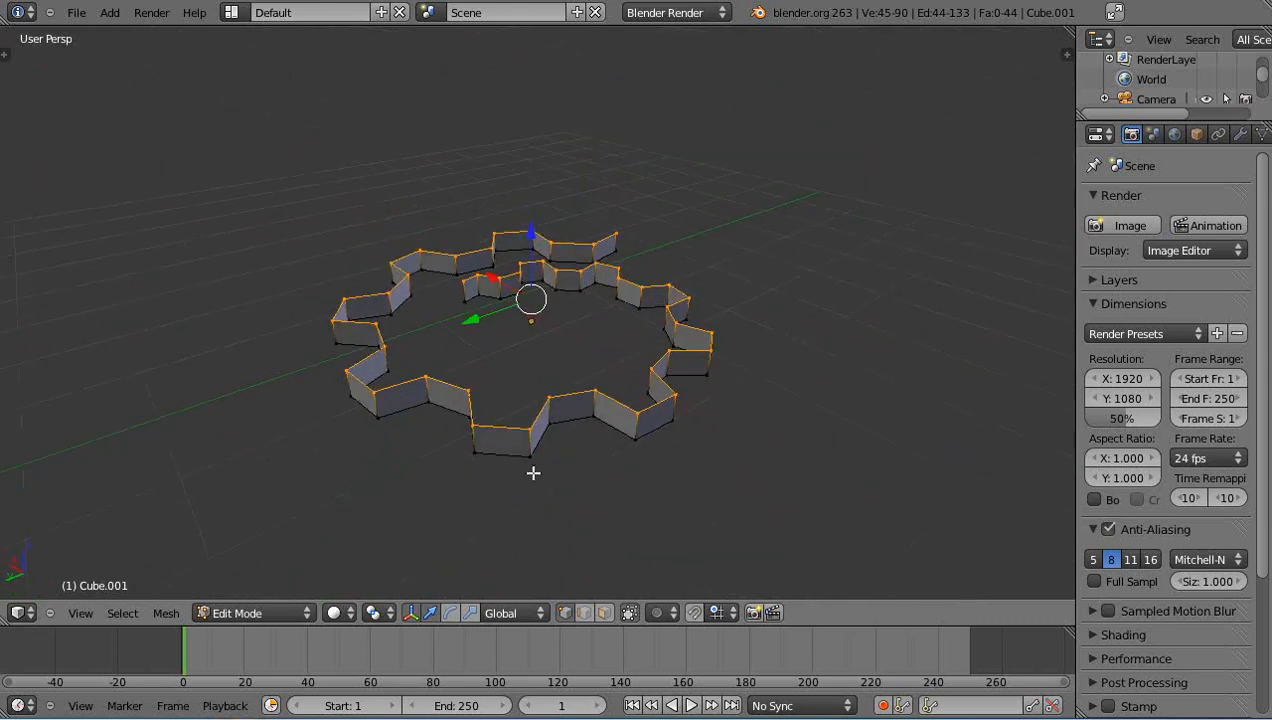